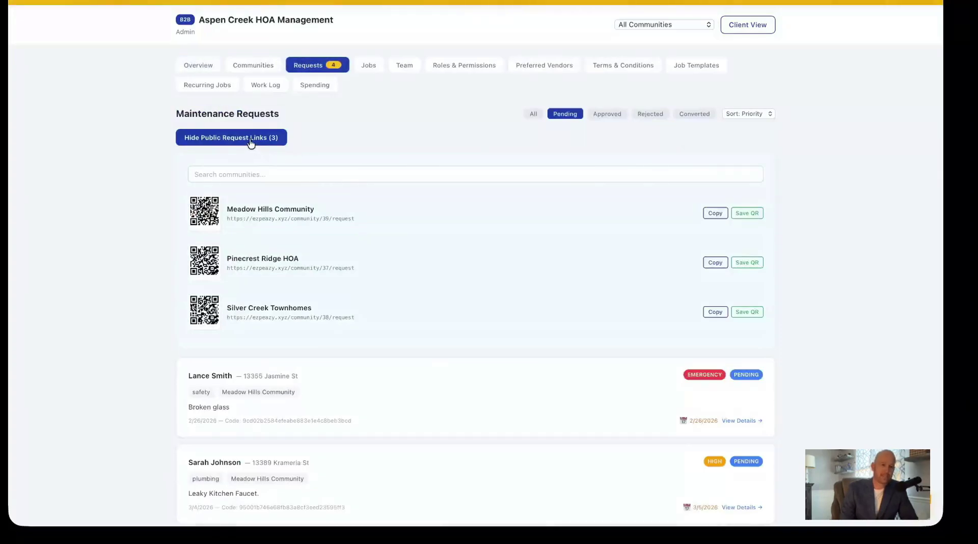
# Copy the Meadow Hills Community request link and load its public Maintenance Request form in a browser tab.
pyautogui.scroll(-1, 238, 192)
pyautogui.scroll(-1, 237, 192)
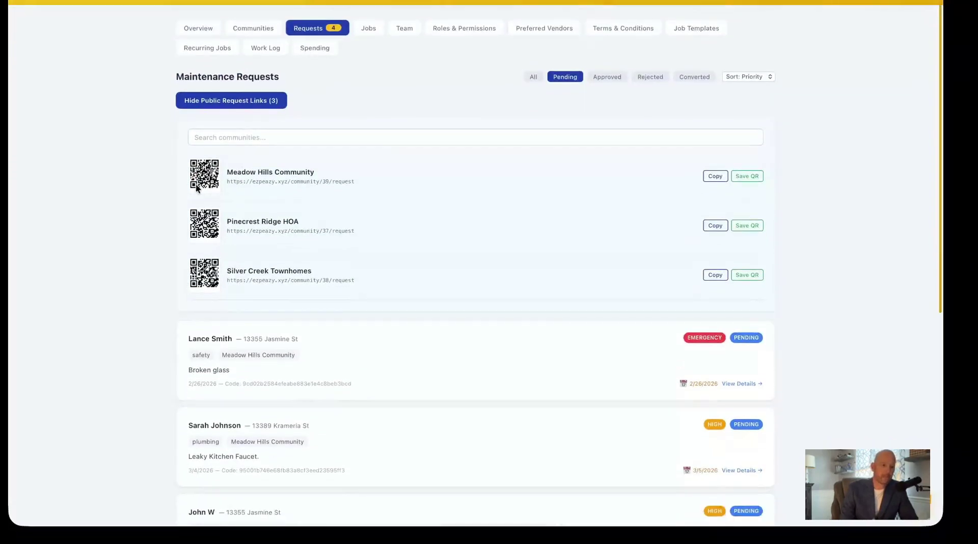
pyautogui.click(715, 176)
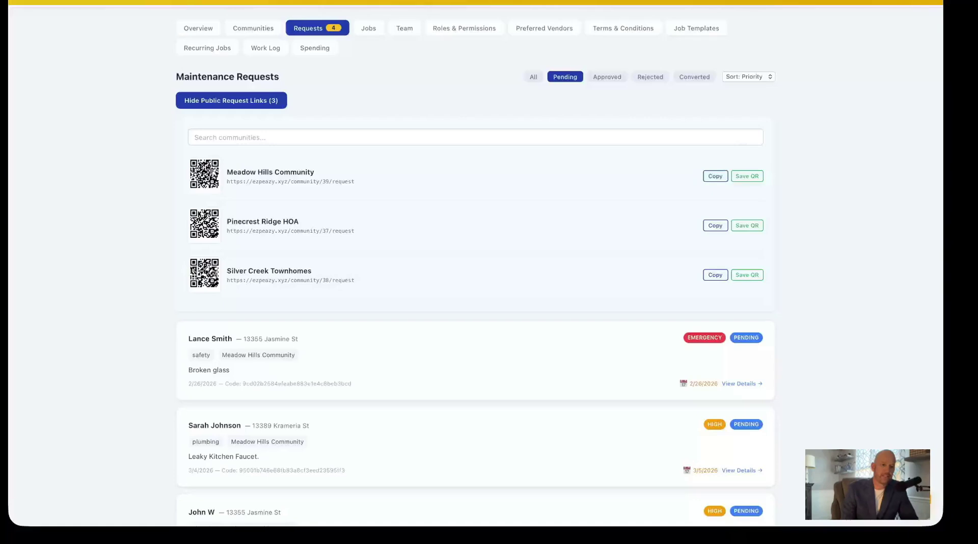
pyautogui.click(716, 3)
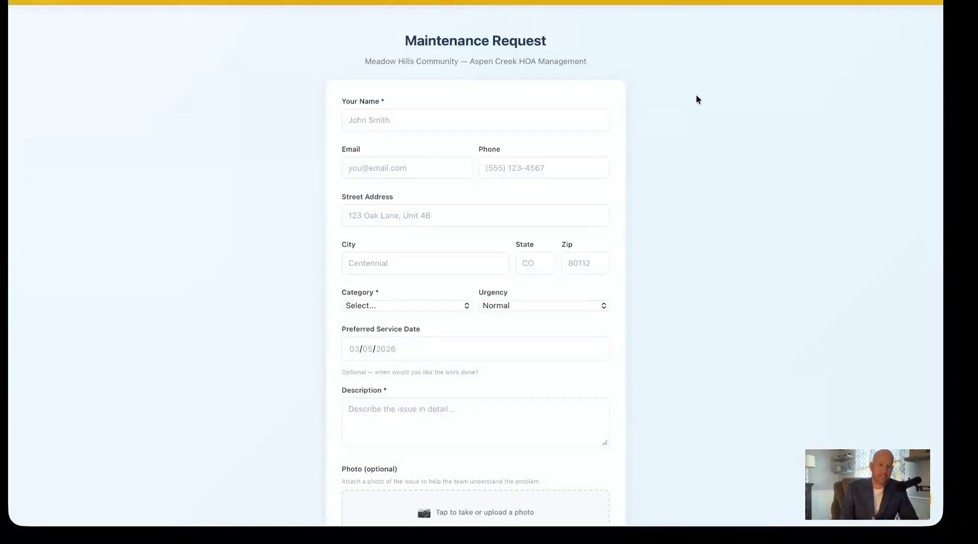
# Enter the requester's name and fill in their details from the saved AutoFill contact.
pyautogui.click(484, 120)
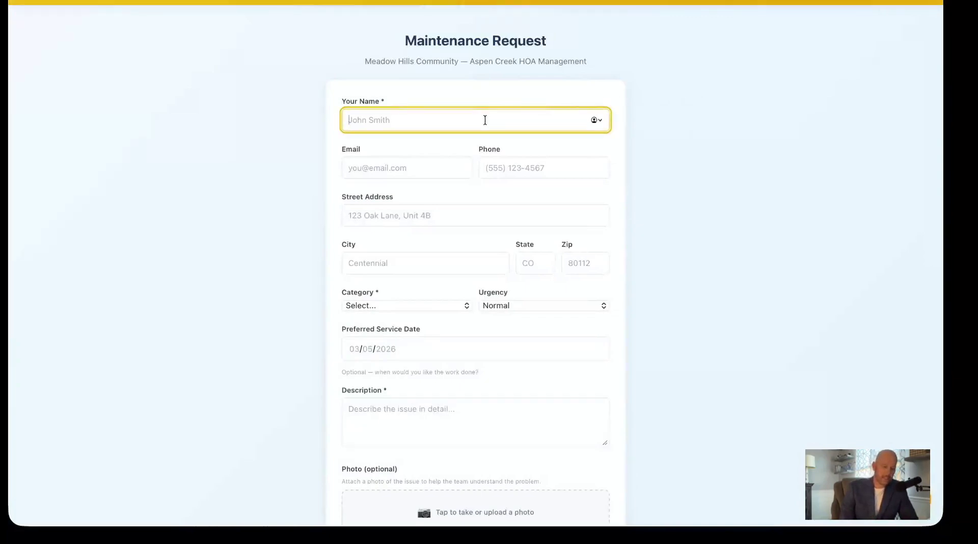
pyautogui.write('sarah')
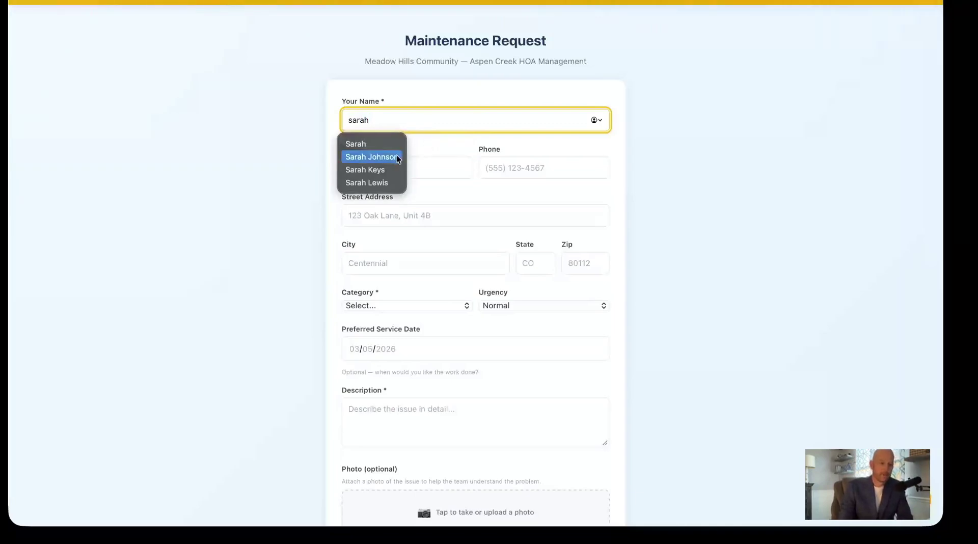
pyautogui.click(397, 155)
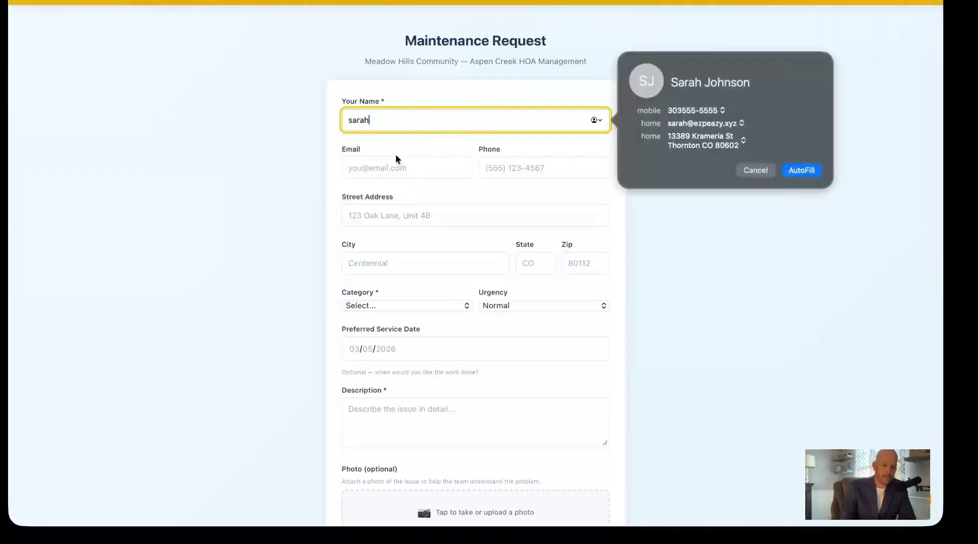
pyautogui.click(799, 166)
# Set category to Plumbing, urgency to High, and preferred service date to March 6, 2026.
pyautogui.scroll(-3, 482, 188)
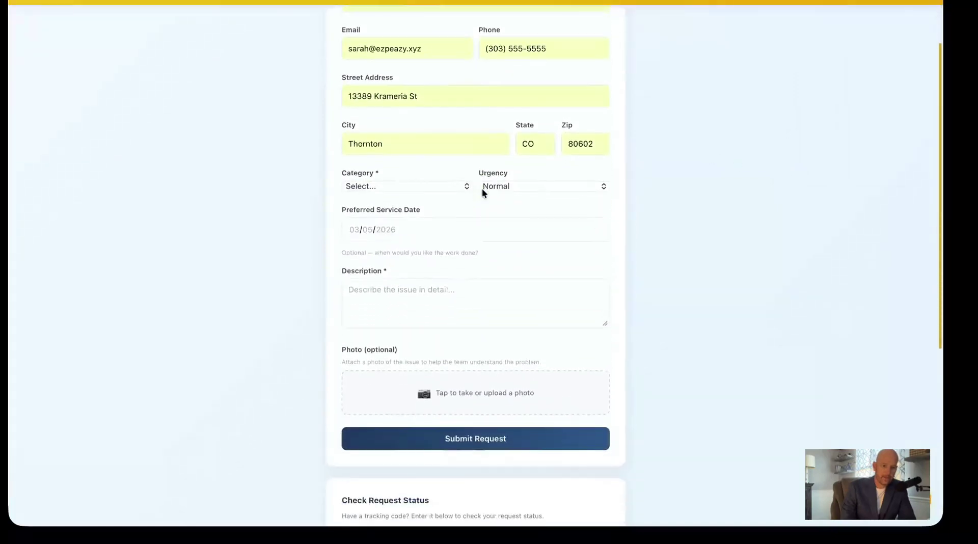
pyautogui.click(458, 187)
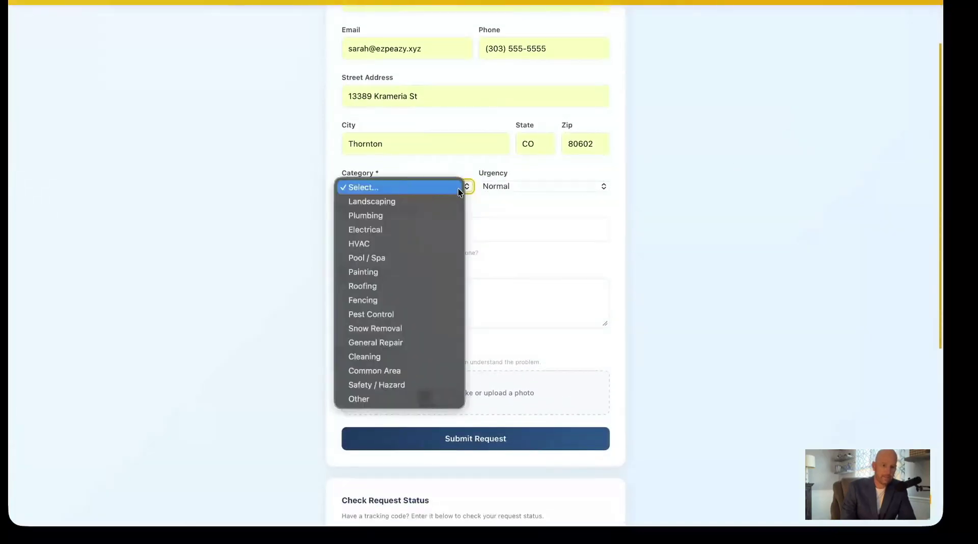
pyautogui.click(447, 217)
pyautogui.click(527, 186)
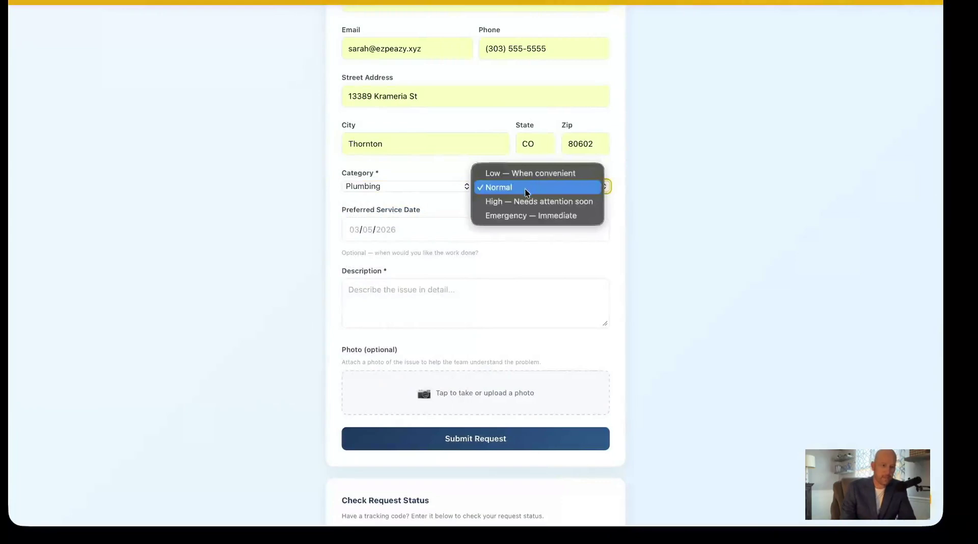
pyautogui.click(525, 201)
pyautogui.click(358, 230)
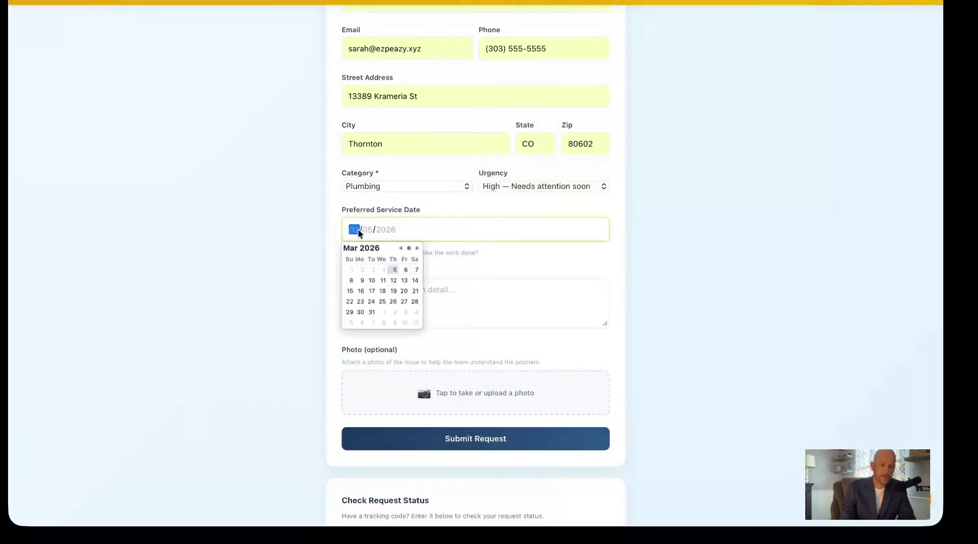
pyautogui.click(405, 270)
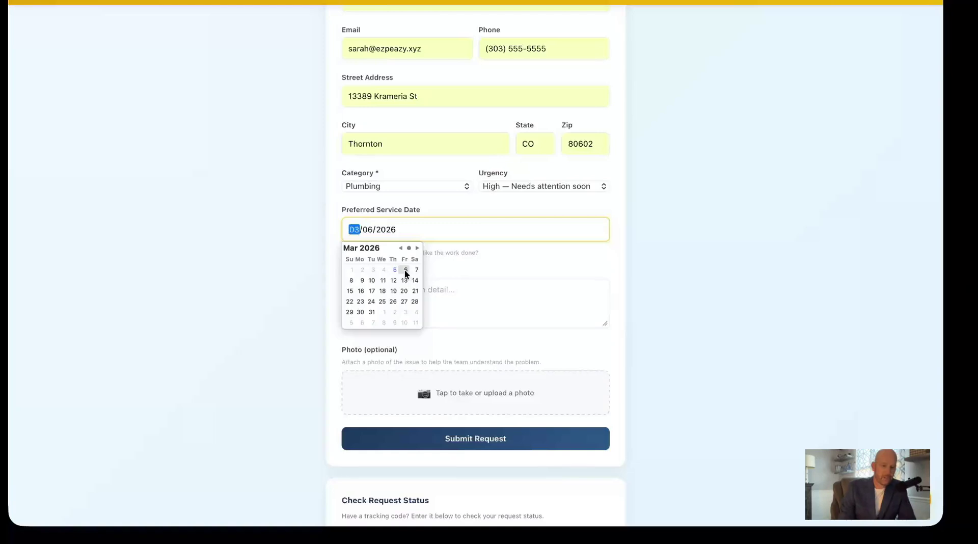
pyautogui.click(451, 268)
# Describe the issue as 'Leaky Kitchen Sink' and submit the request.
pyautogui.click(398, 294)
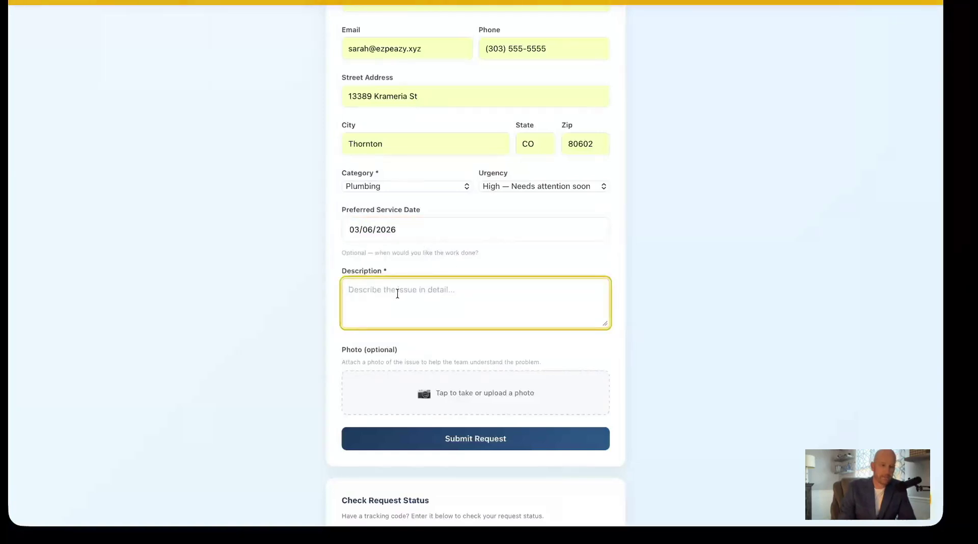
pyautogui.write('Leaky ')
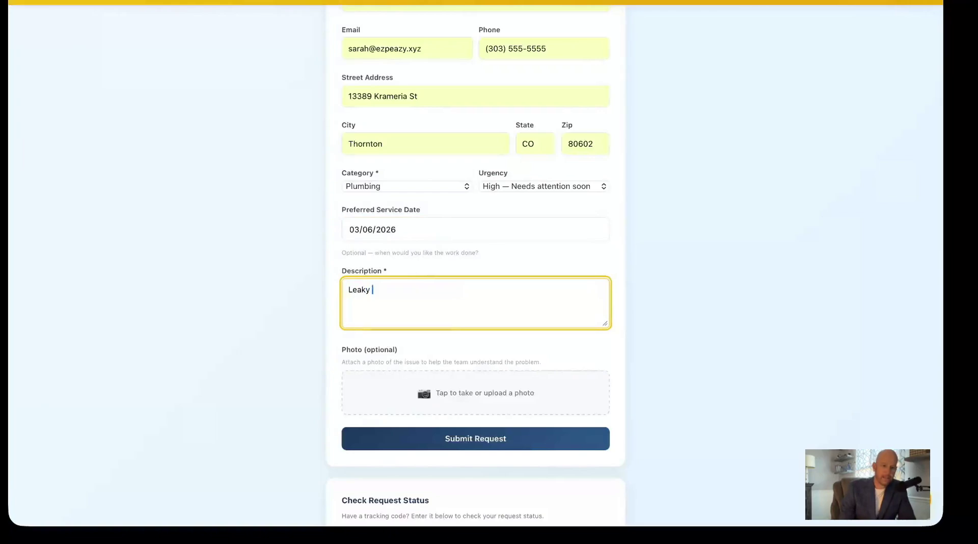
pyautogui.write('Kitchen')
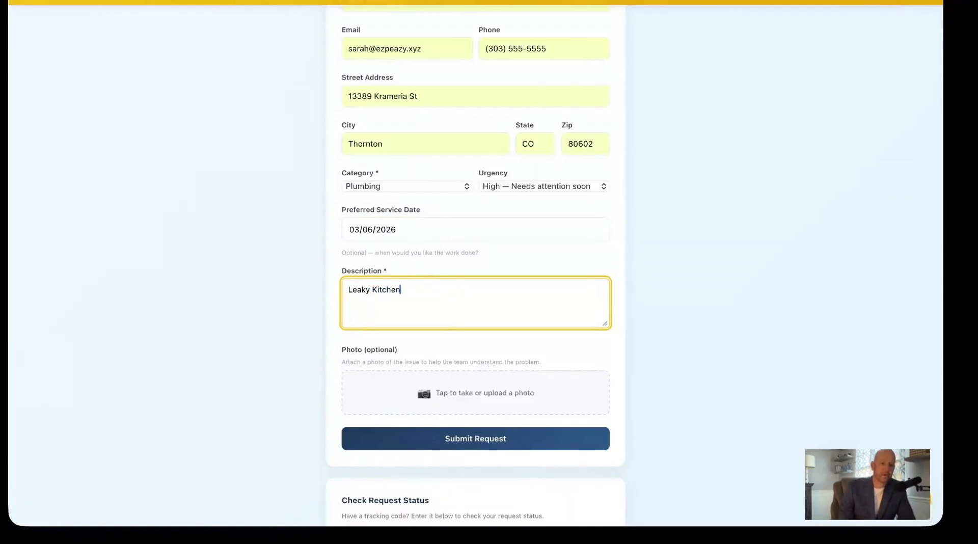
pyautogui.write(' Sink')
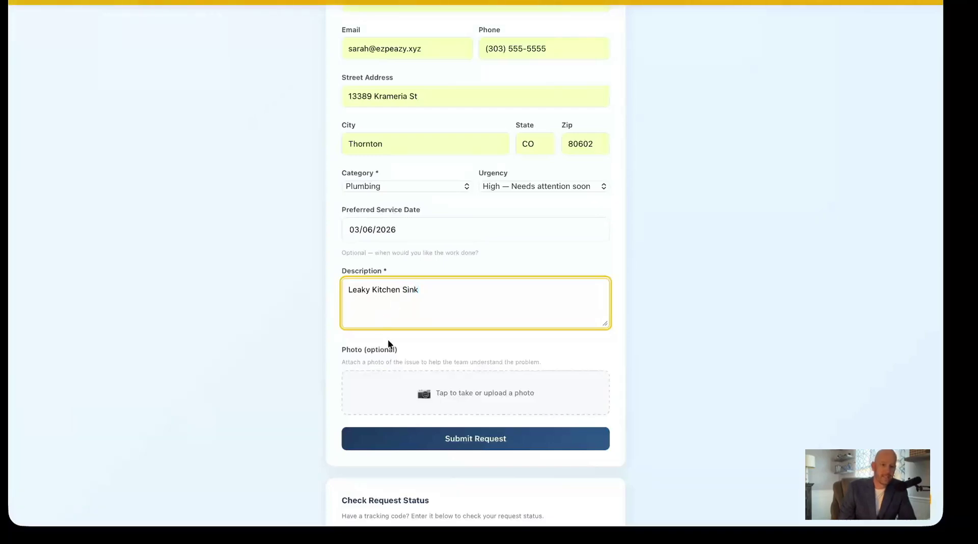
pyautogui.scroll(-2, 387, 339)
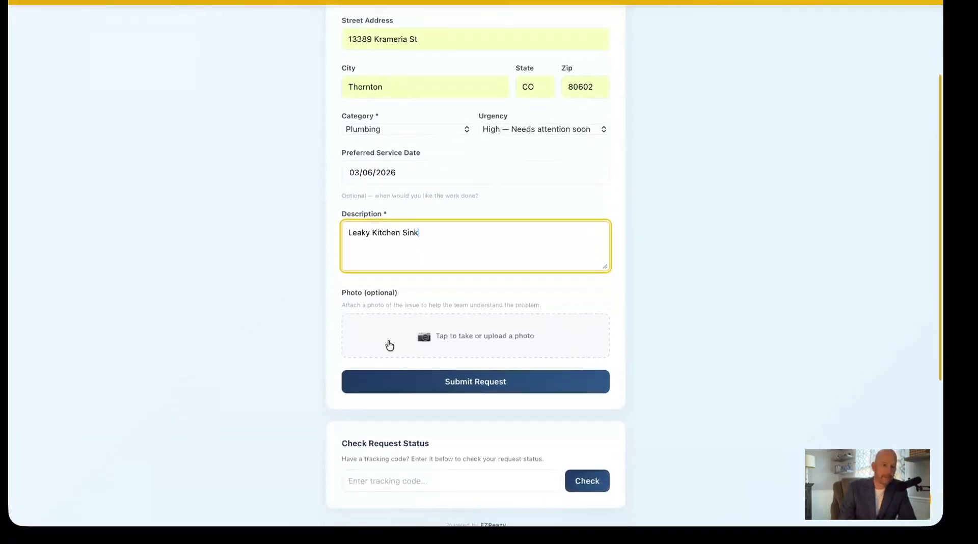
pyautogui.click(466, 386)
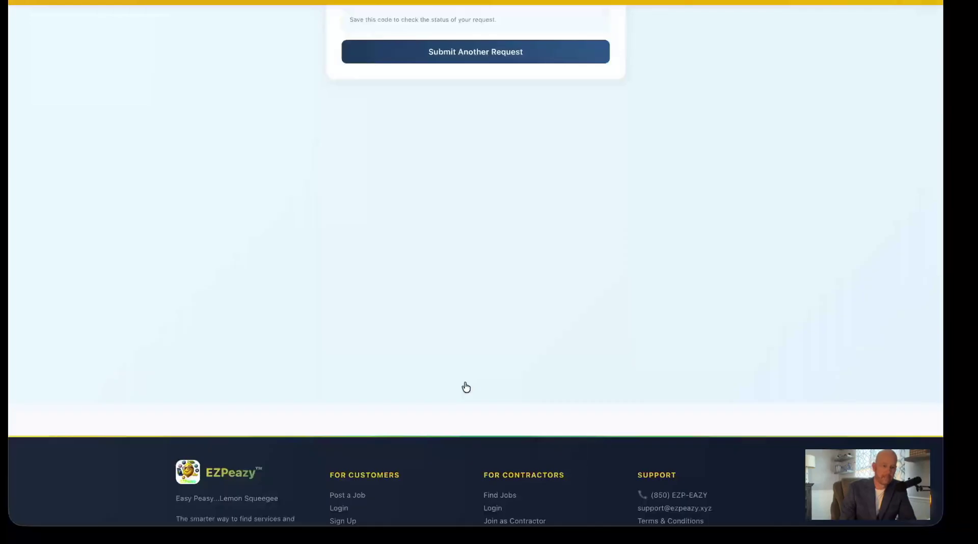
# Select the issued tracking code on the confirmation page, then deselect it.
pyautogui.scroll(4, 465, 386)
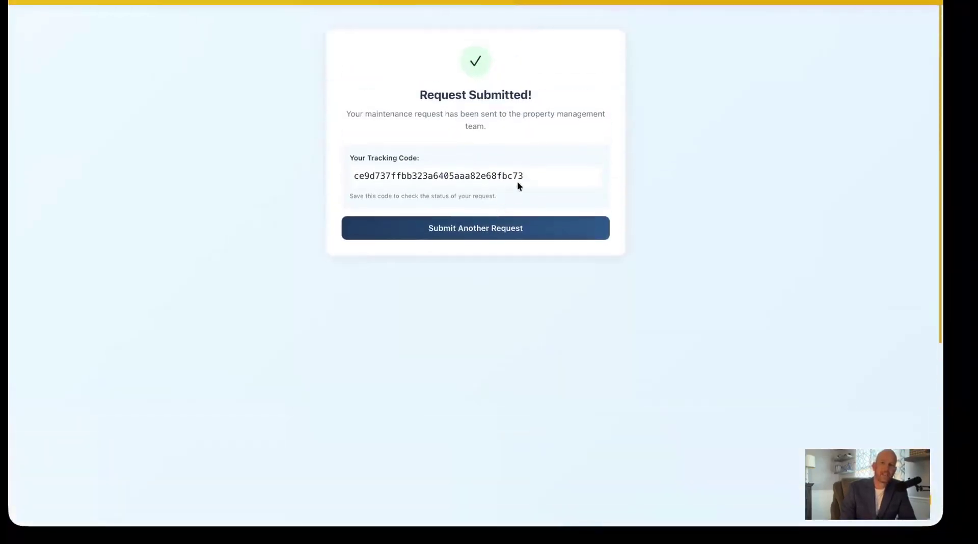
pyautogui.moveTo(530, 177); pyautogui.dragTo(348, 180)
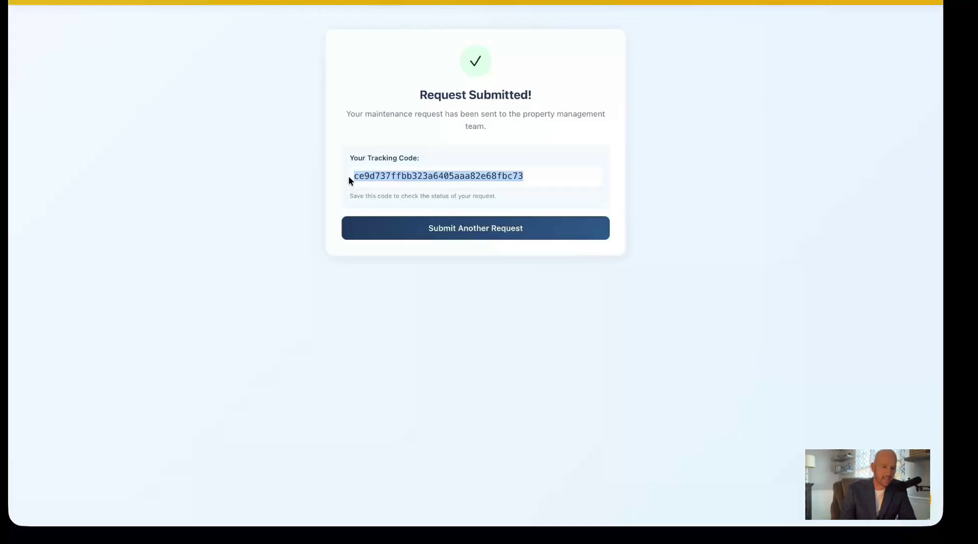
pyautogui.click(539, 176)
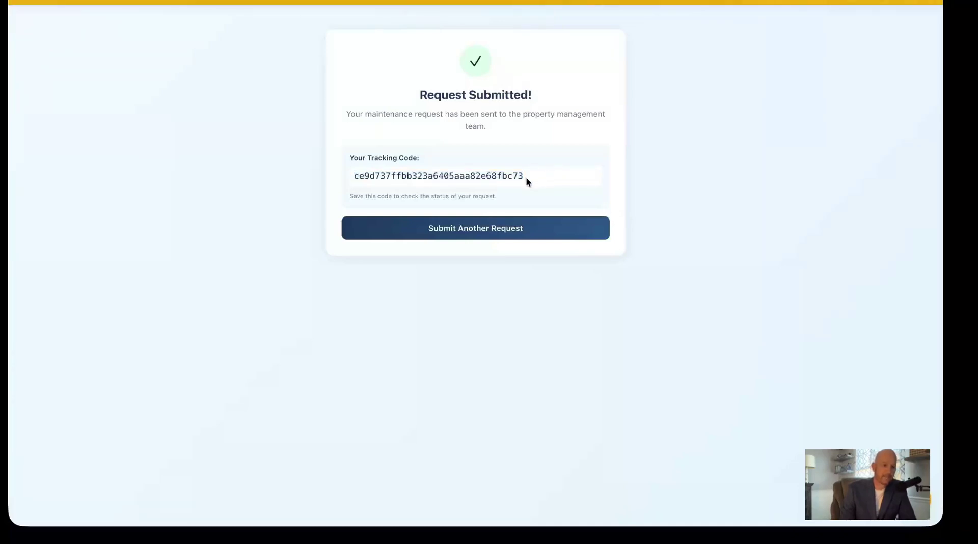
# Reset to a blank request form and return to the admin Maintenance Requests page.
pyautogui.click(478, 234)
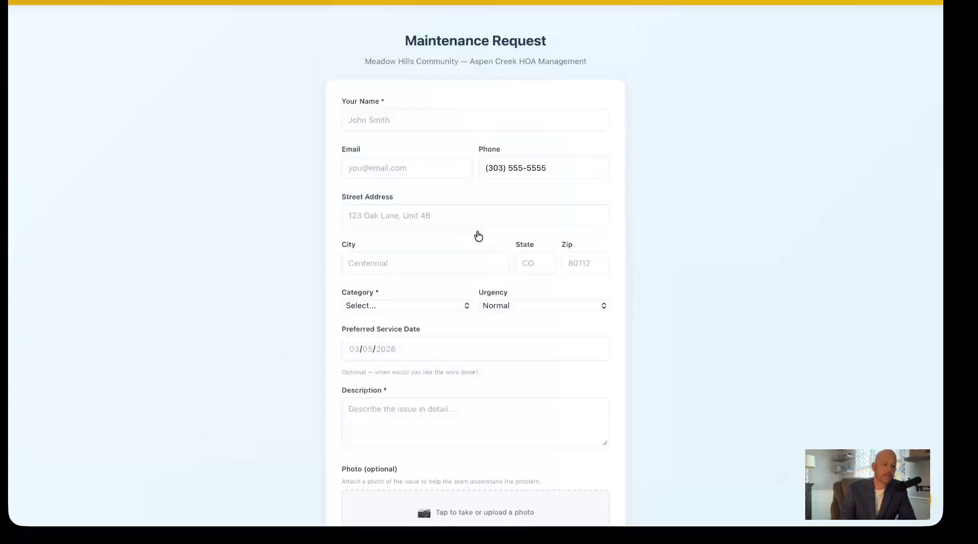
pyautogui.scroll(-1, 443, 207)
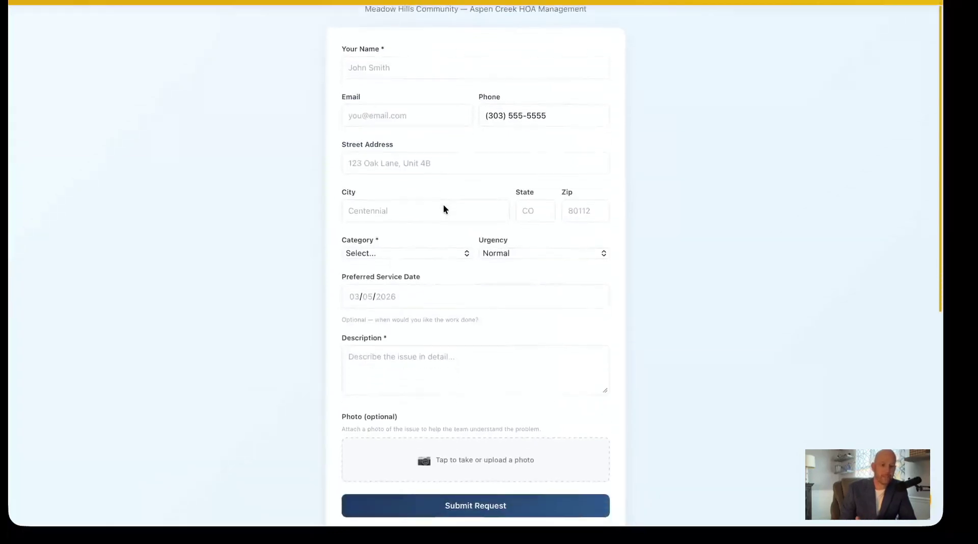
pyautogui.scroll(1, 443, 210)
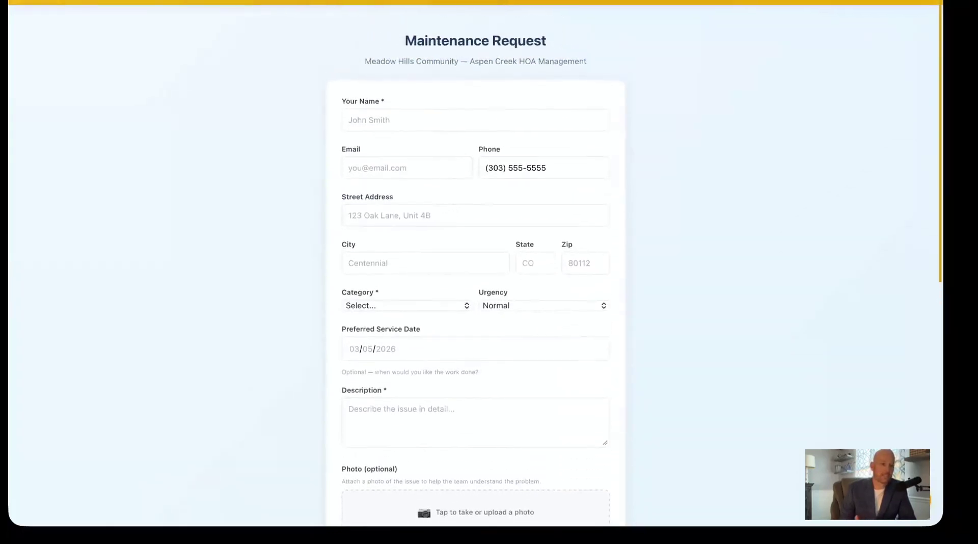
pyautogui.click(455, 1)
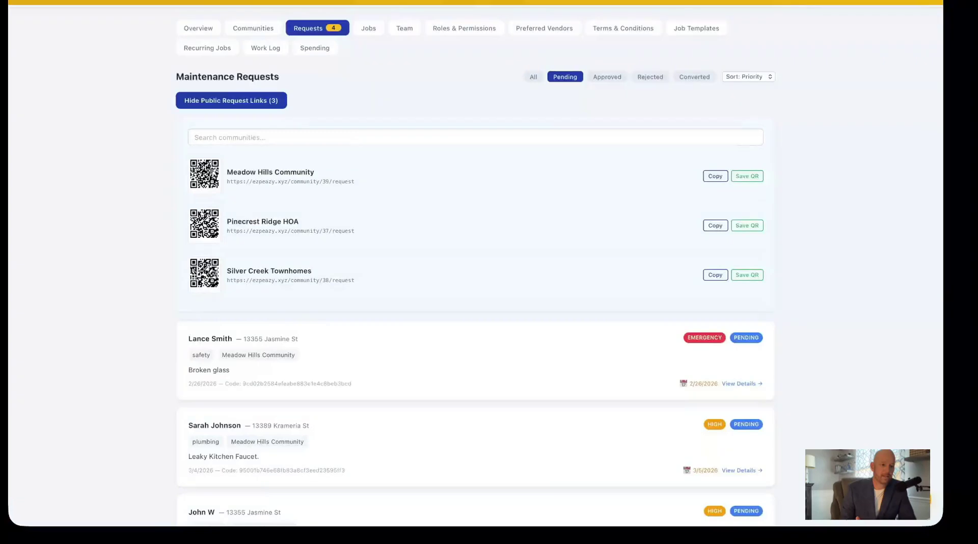
pyautogui.click(199, 31)
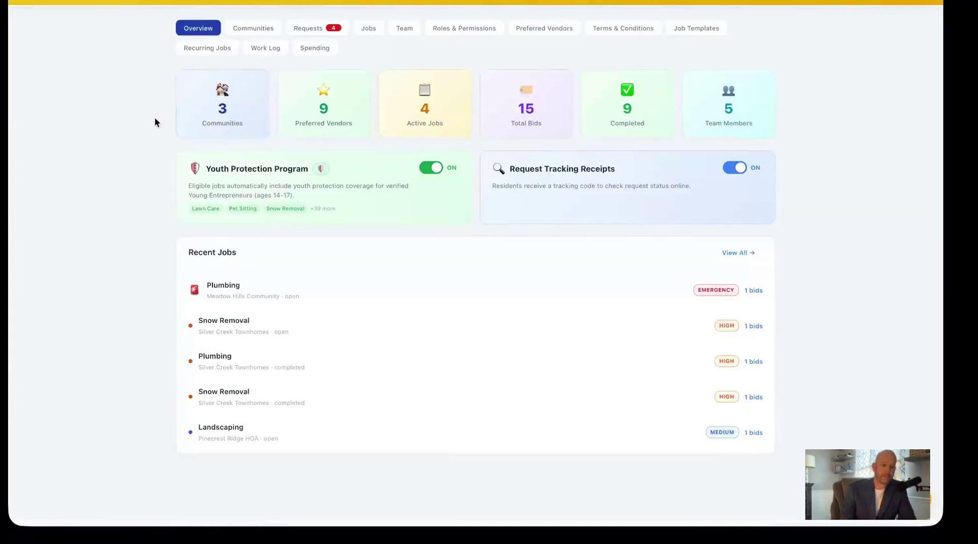
pyautogui.click(323, 111)
pyautogui.click(213, 34)
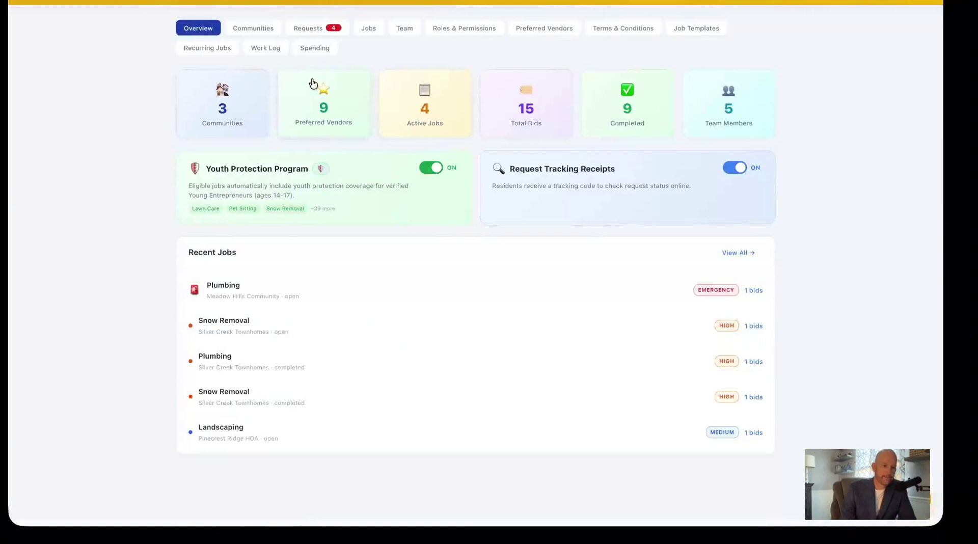
pyautogui.click(429, 120)
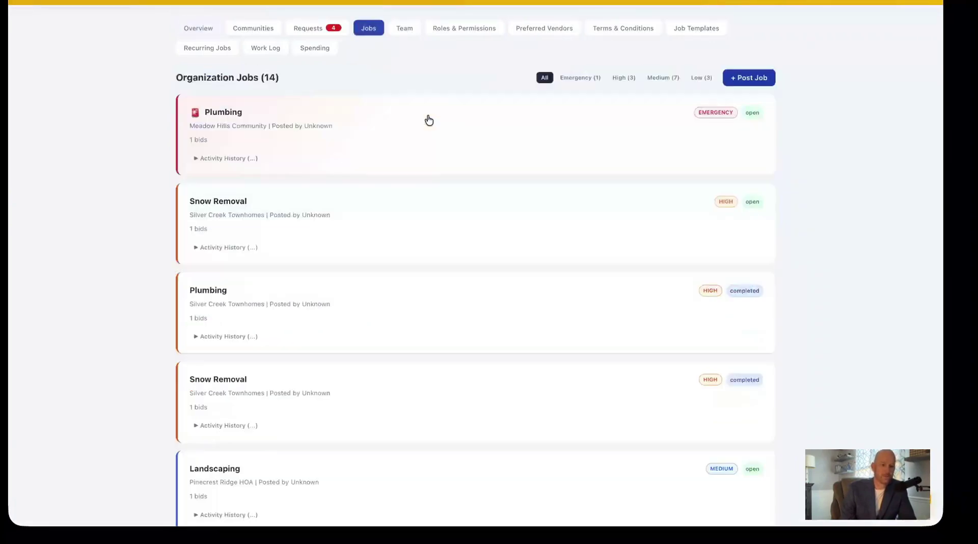
pyautogui.scroll(2, 402, 152)
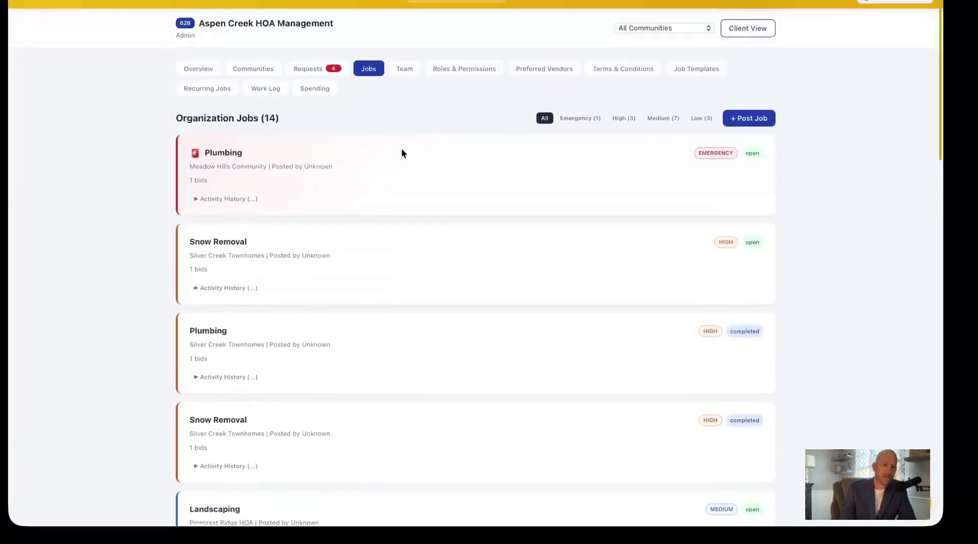
pyautogui.click(199, 65)
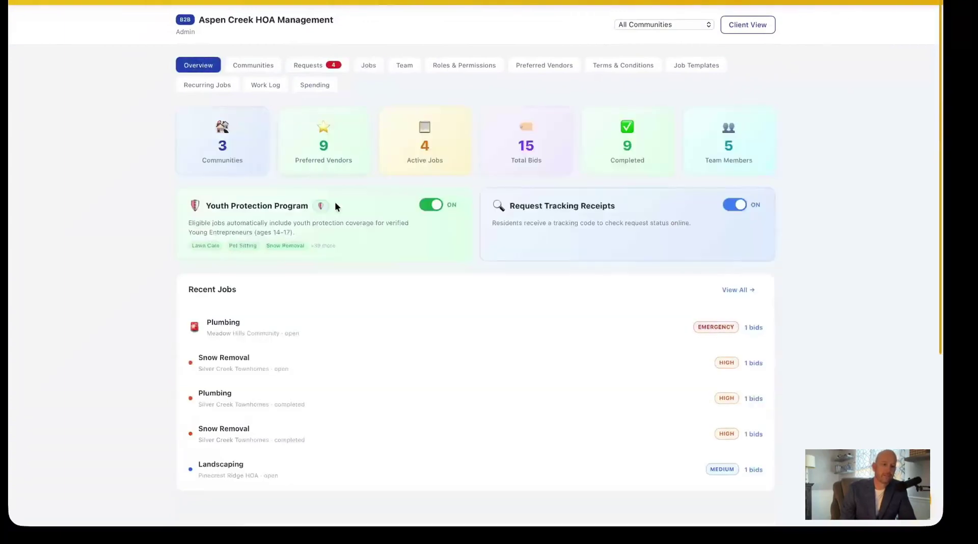
pyautogui.click(431, 206)
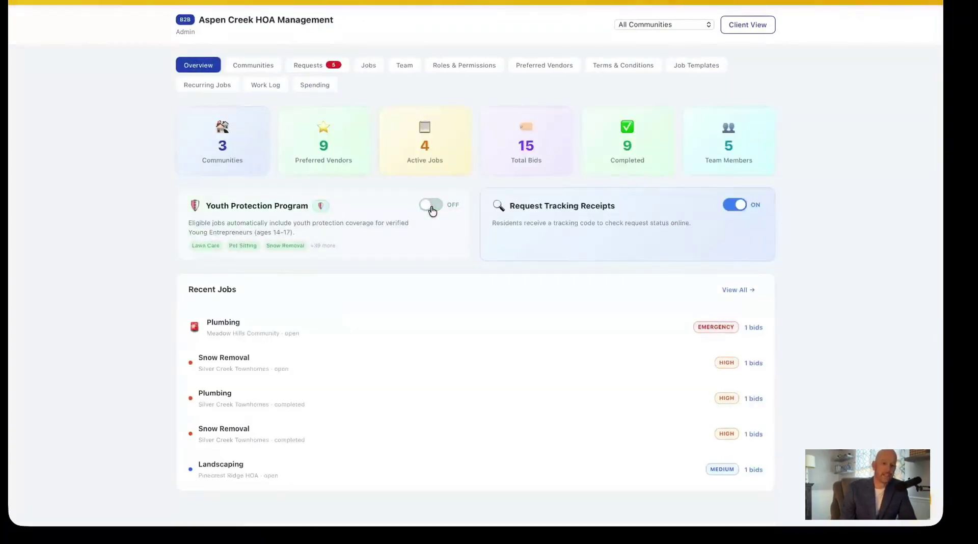
pyautogui.press('super+r')
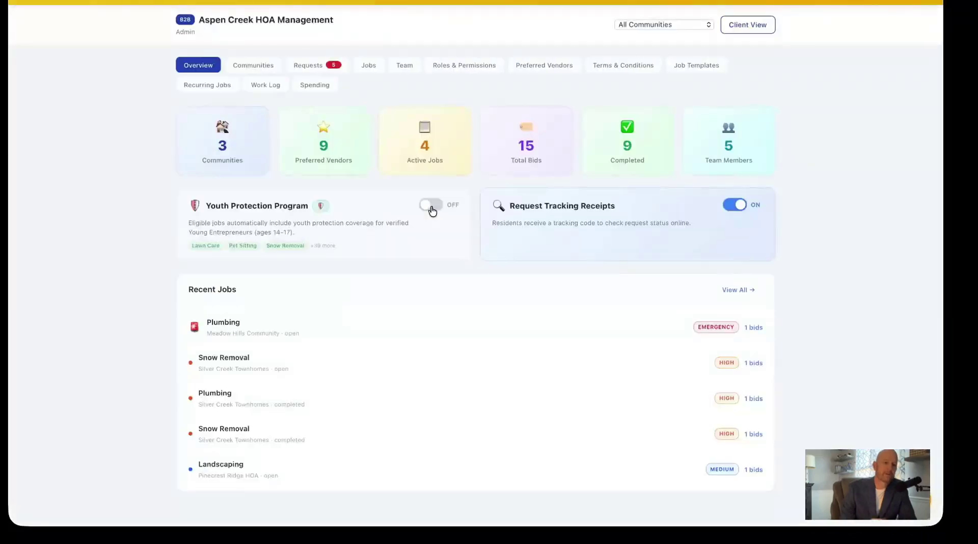
pyautogui.click(431, 205)
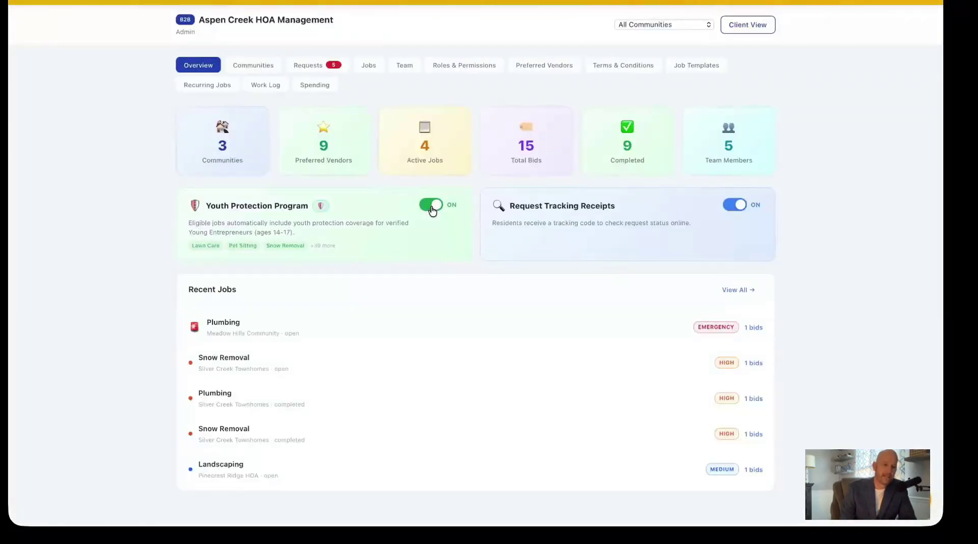
pyautogui.click(726, 206)
pyautogui.click(733, 238)
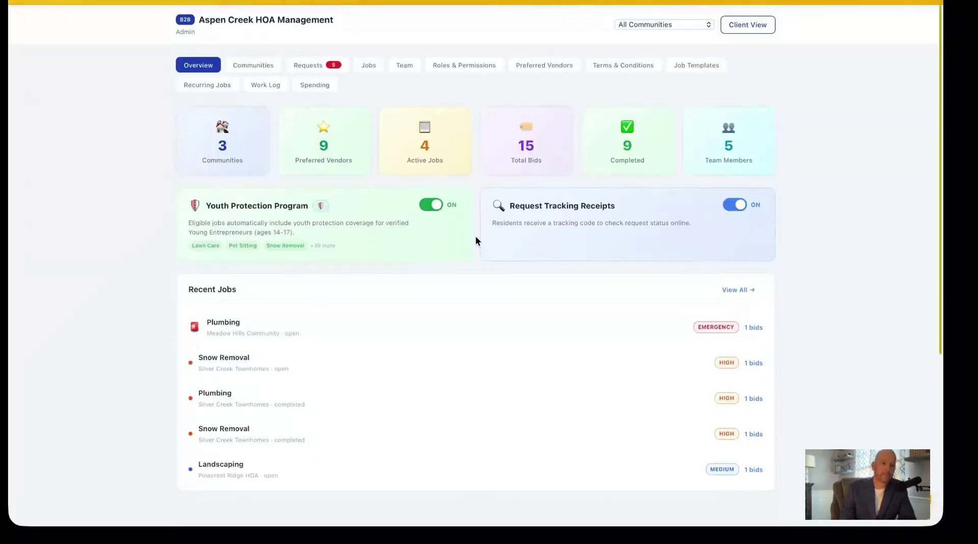
pyautogui.scroll(-1, 476, 235)
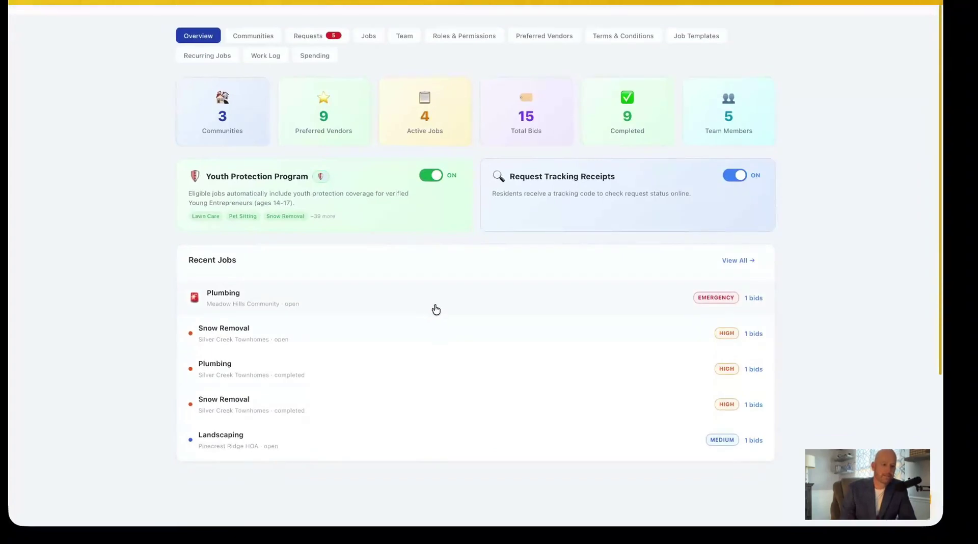
pyautogui.scroll(1, 442, 282)
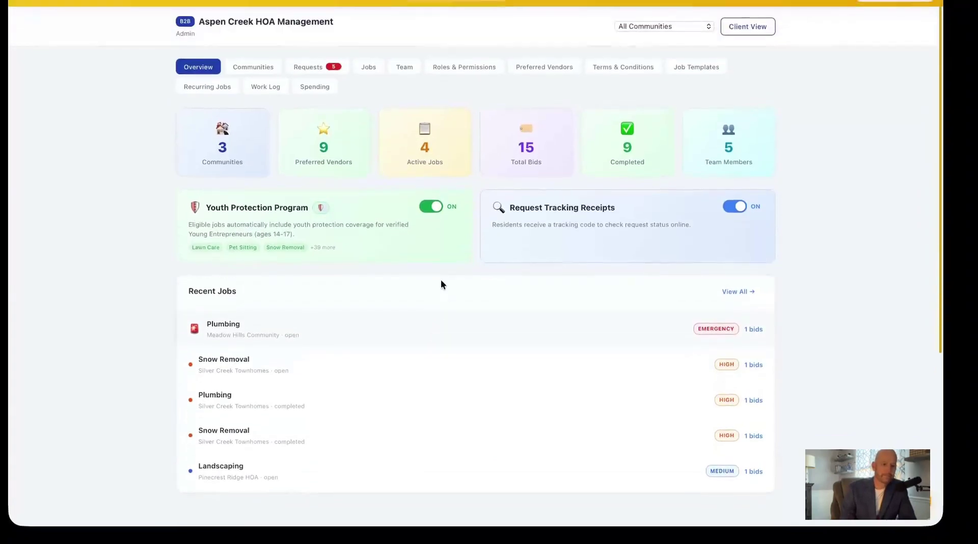
pyautogui.click(310, 65)
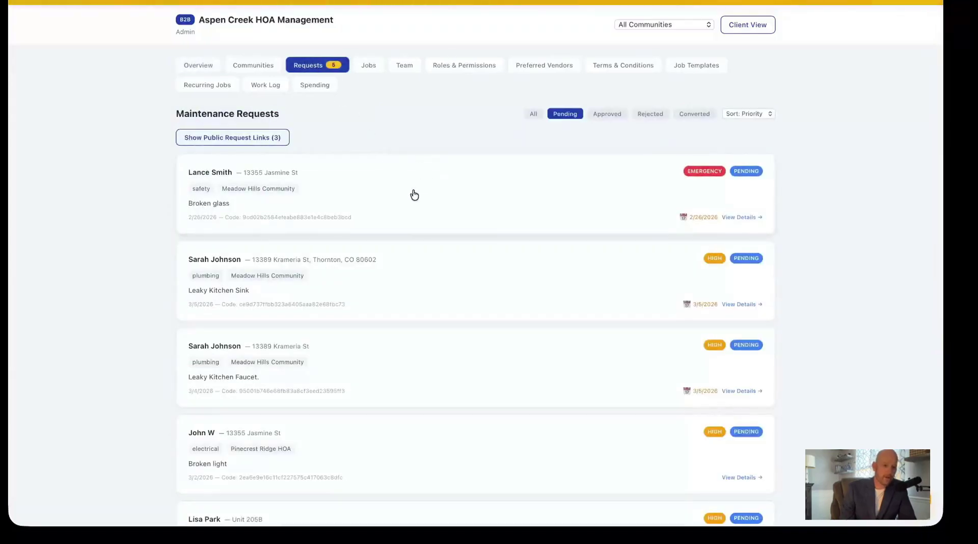
# Open the Leaky Kitchen Sink request, check its Activity History, and approve it.
pyautogui.scroll(-1, 413, 194)
pyautogui.scroll(-3, 413, 194)
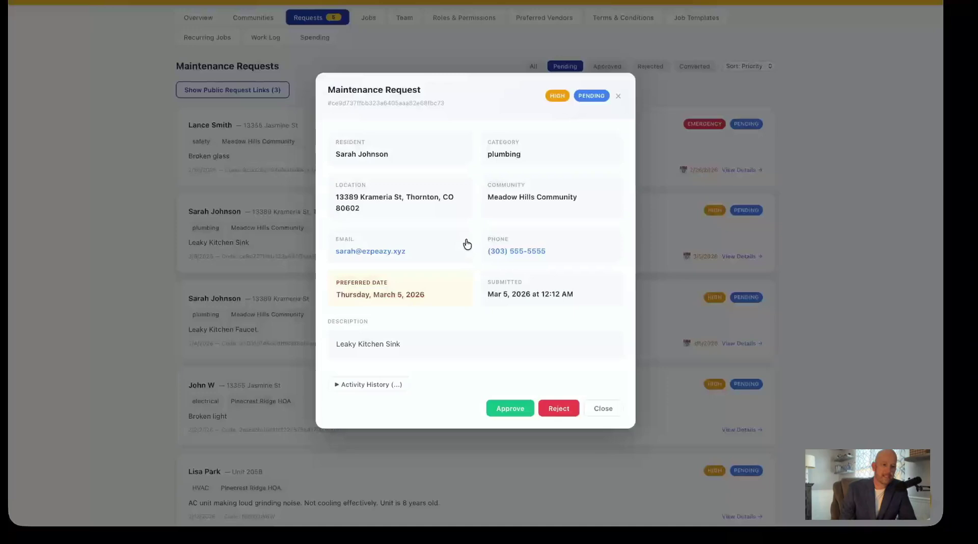
pyautogui.click(468, 244)
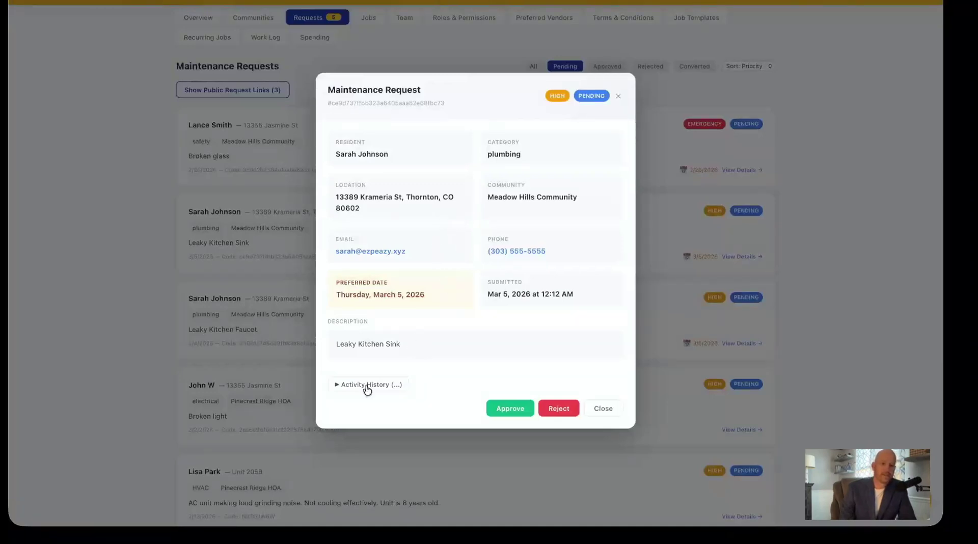
pyautogui.click(339, 385)
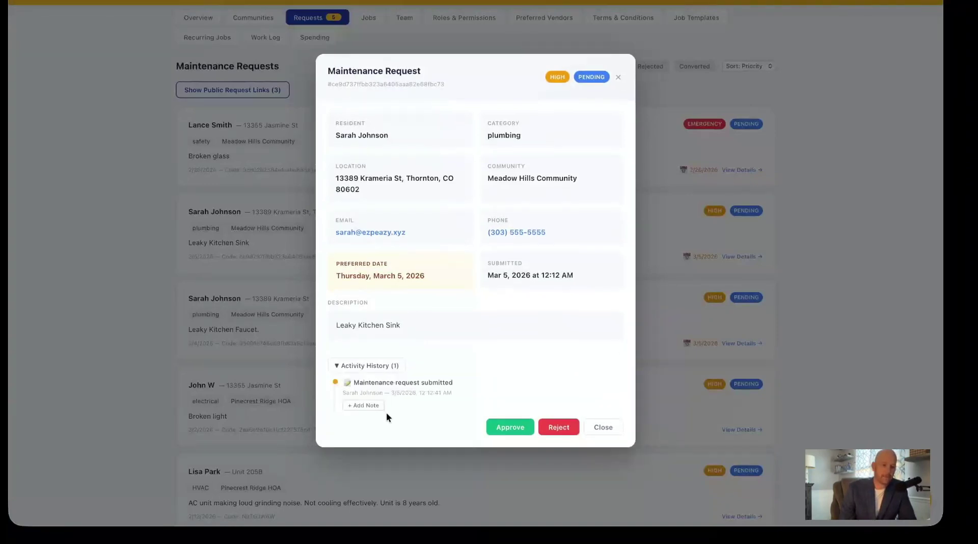
pyautogui.click(531, 426)
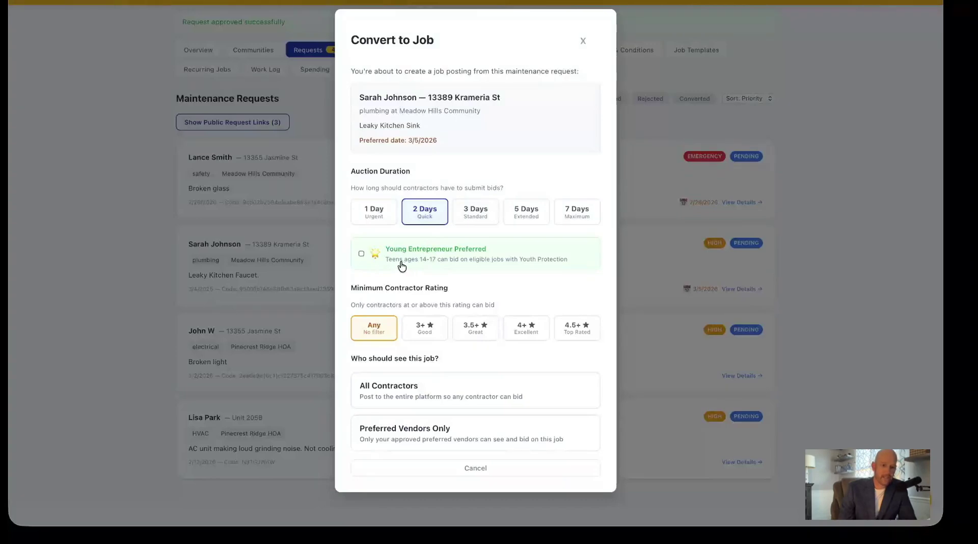
# Convert the request into a job requiring a 4+ Excellent rating, open to all contractors.
pyautogui.click(362, 254)
pyautogui.click(362, 254)
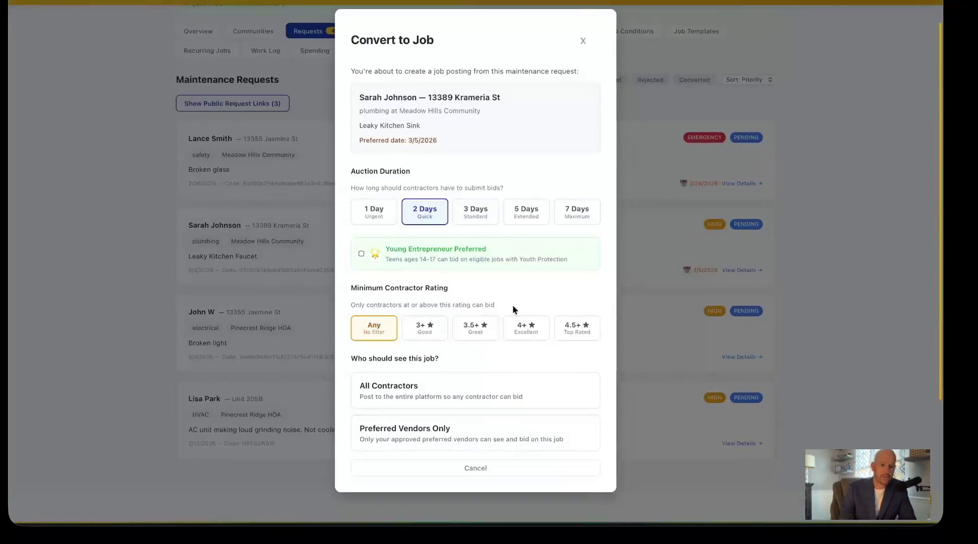
pyautogui.click(522, 330)
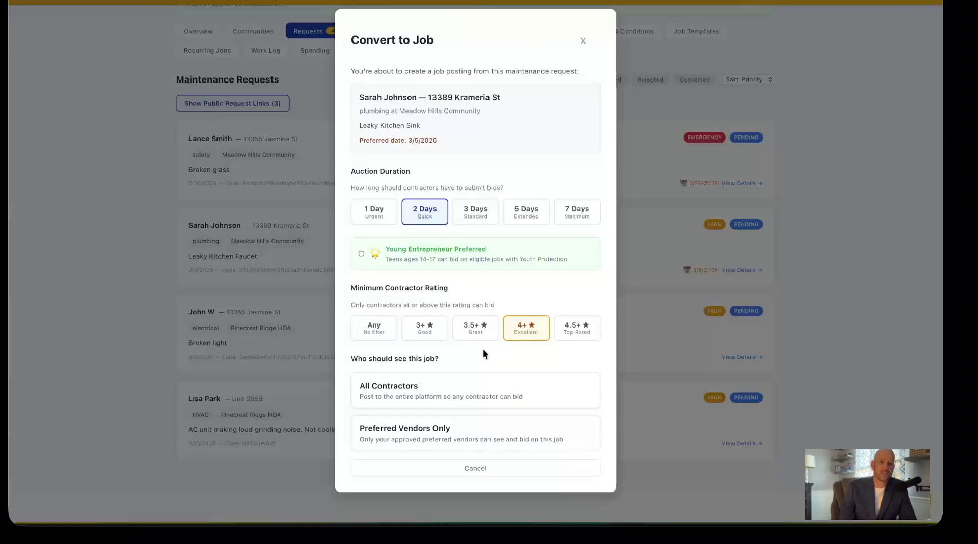
pyautogui.click(460, 436)
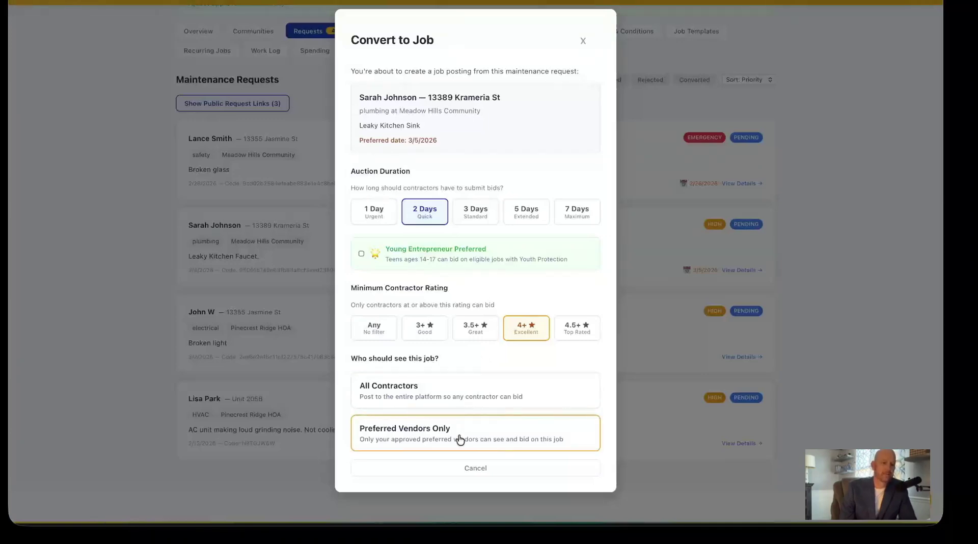
pyautogui.click(459, 401)
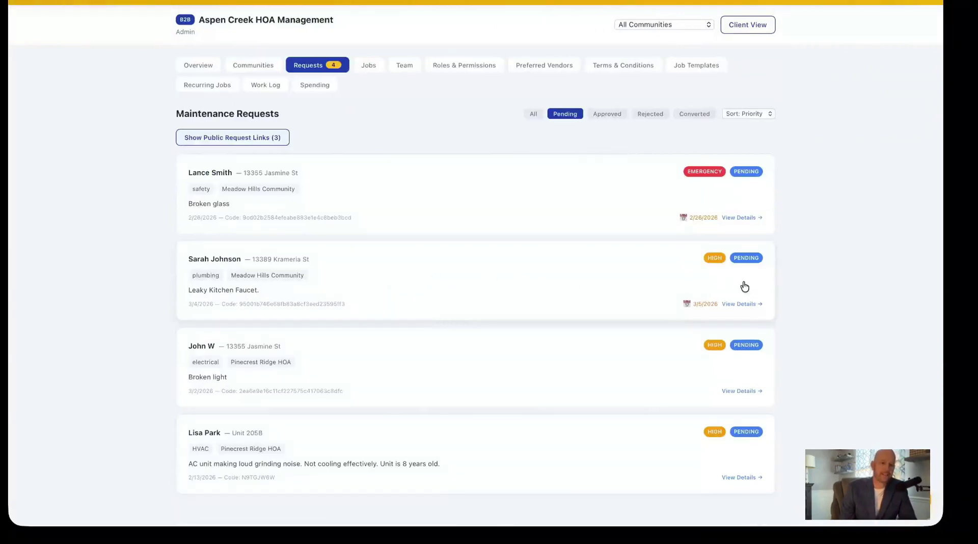
# Check the Leaky Kitchen Faucet request's Activity History, close it, and go to Communities.
pyautogui.click(742, 305)
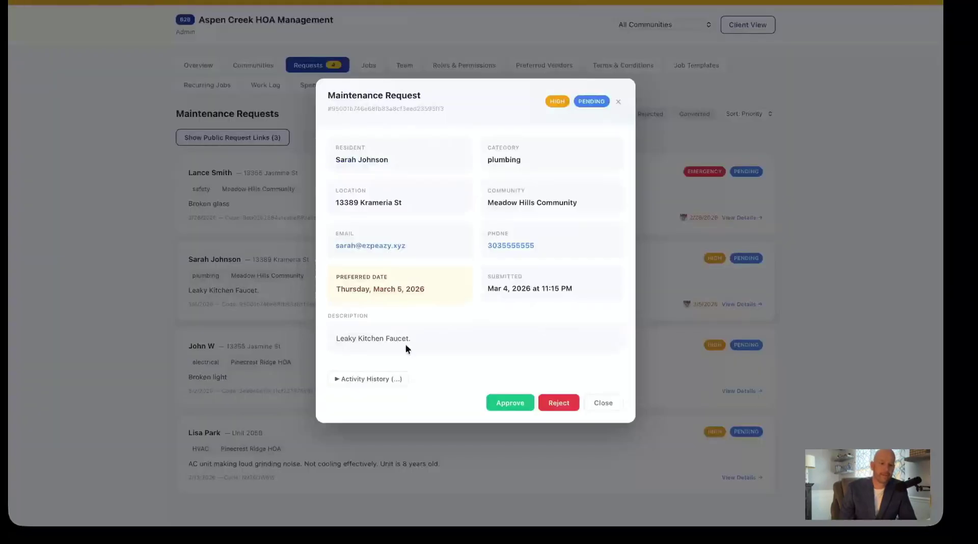
pyautogui.click(337, 380)
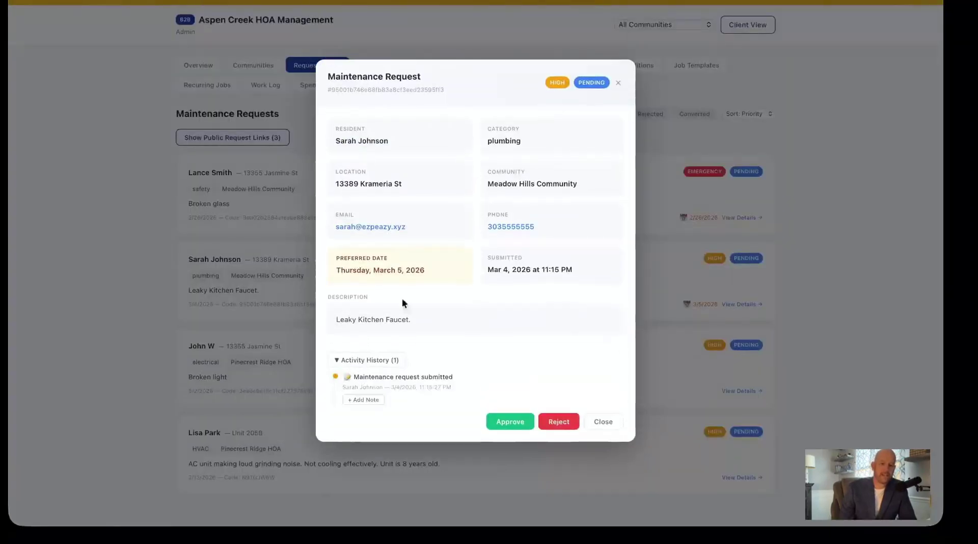
pyautogui.click(617, 83)
pyautogui.scroll(-1, 459, 227)
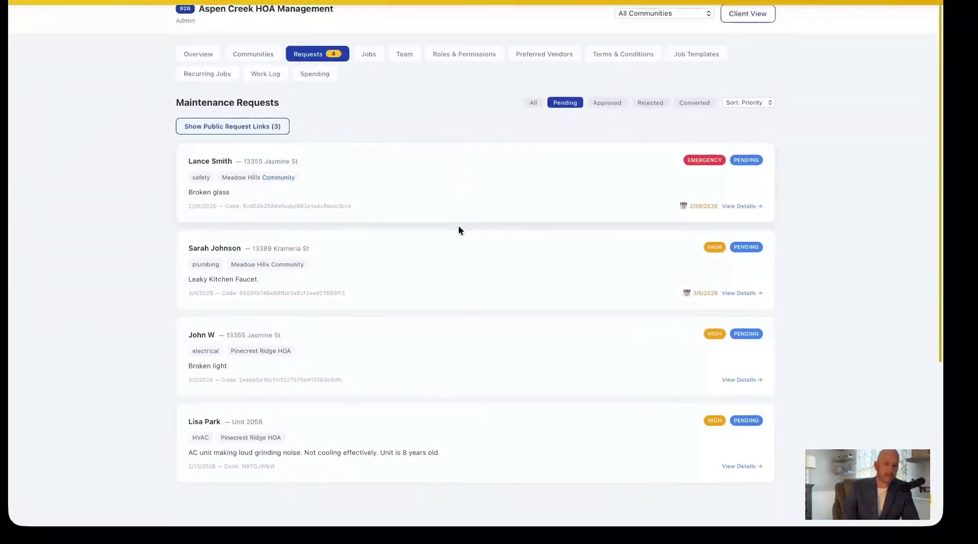
pyautogui.scroll(1, 357, 153)
pyautogui.click(273, 67)
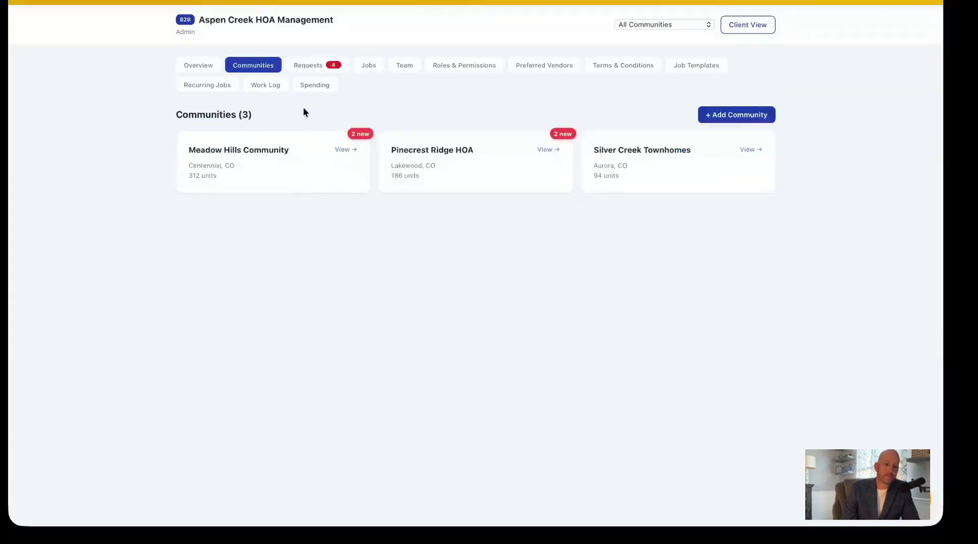
# Open the Meadow Hills Community details and scroll through them.
pyautogui.click(319, 169)
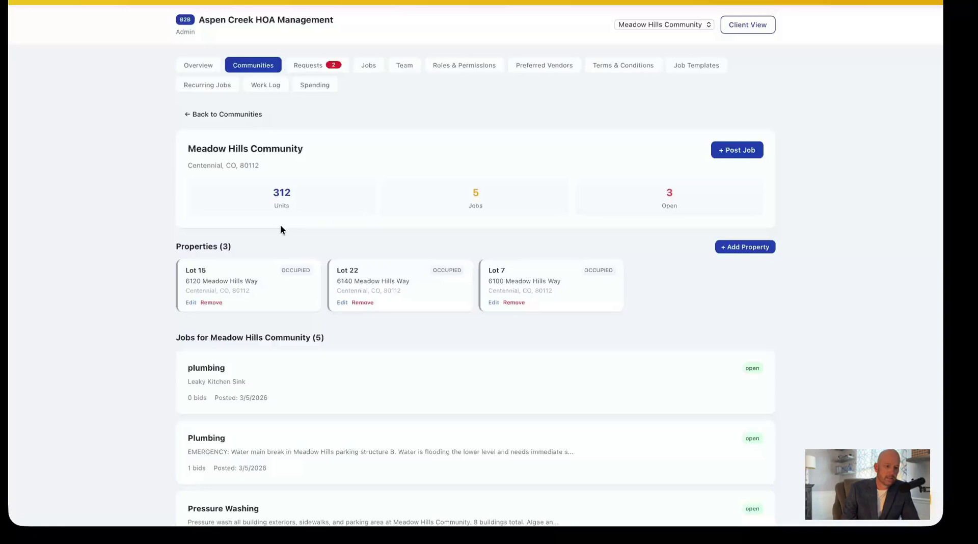
pyautogui.scroll(-3, 281, 229)
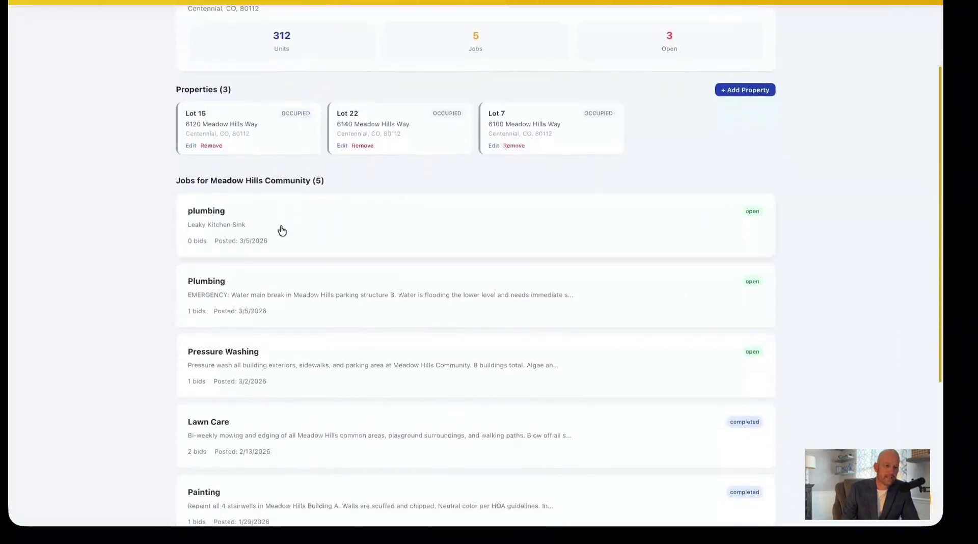
pyautogui.scroll(3, 284, 135)
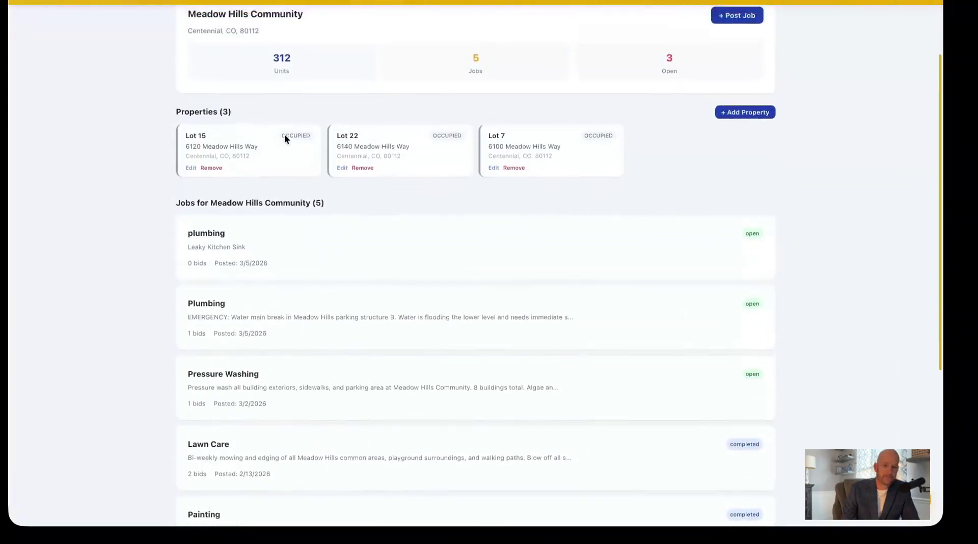
pyautogui.scroll(3, 284, 136)
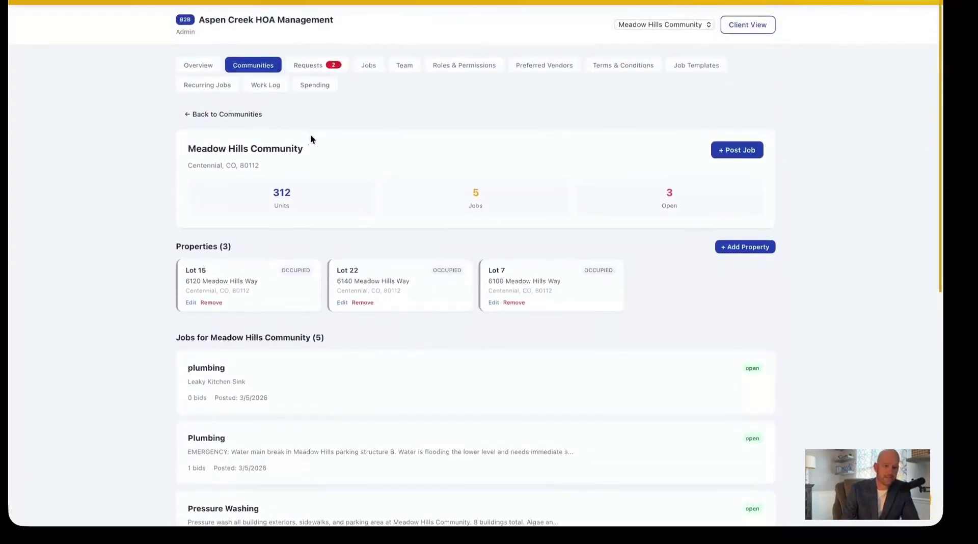
# Open and cancel the Add Property form, then go to the Preferred Vendors list.
pyautogui.click(730, 248)
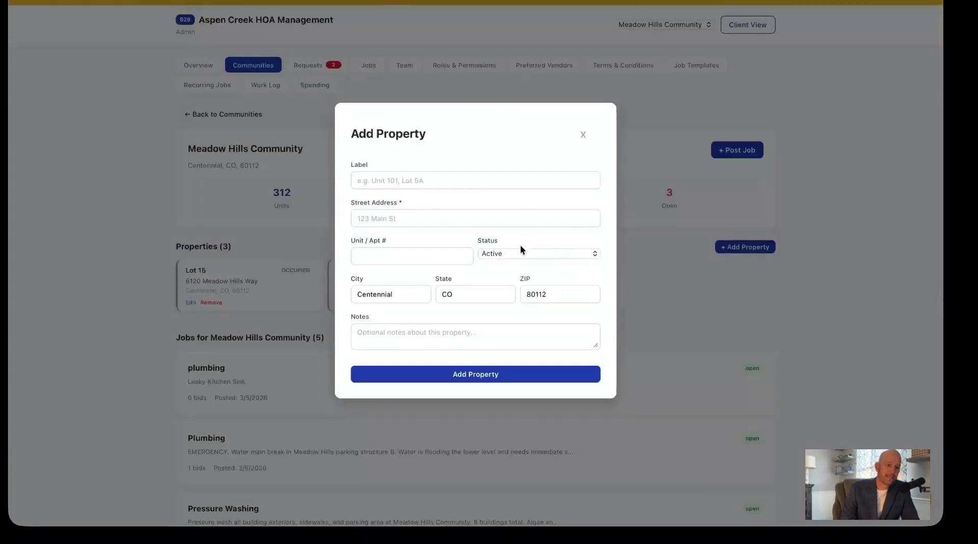
pyautogui.click(583, 136)
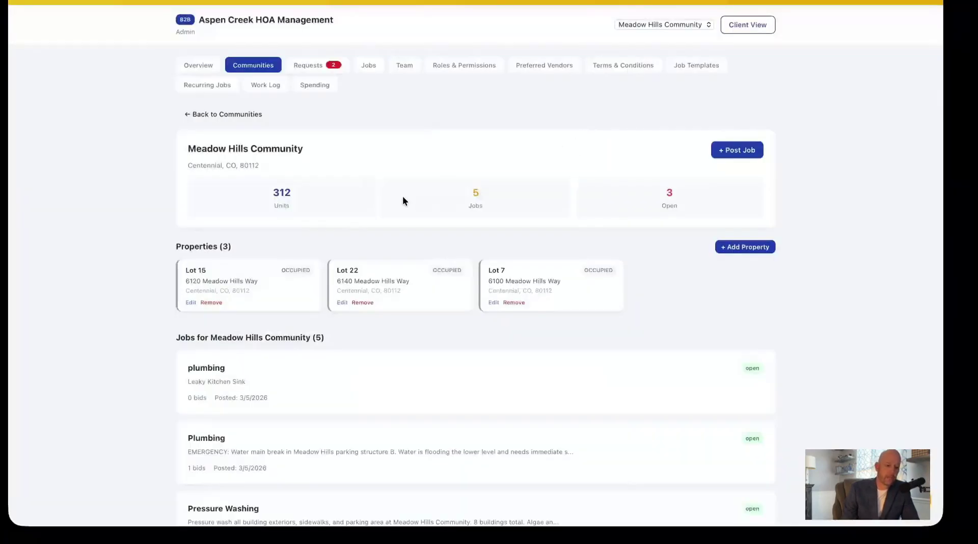
pyautogui.scroll(-3, 403, 196)
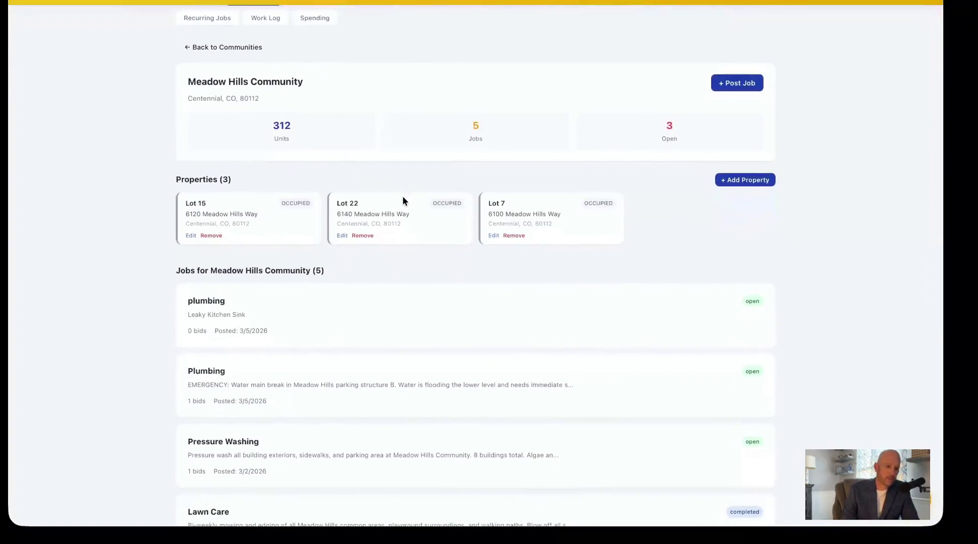
pyautogui.scroll(3, 403, 196)
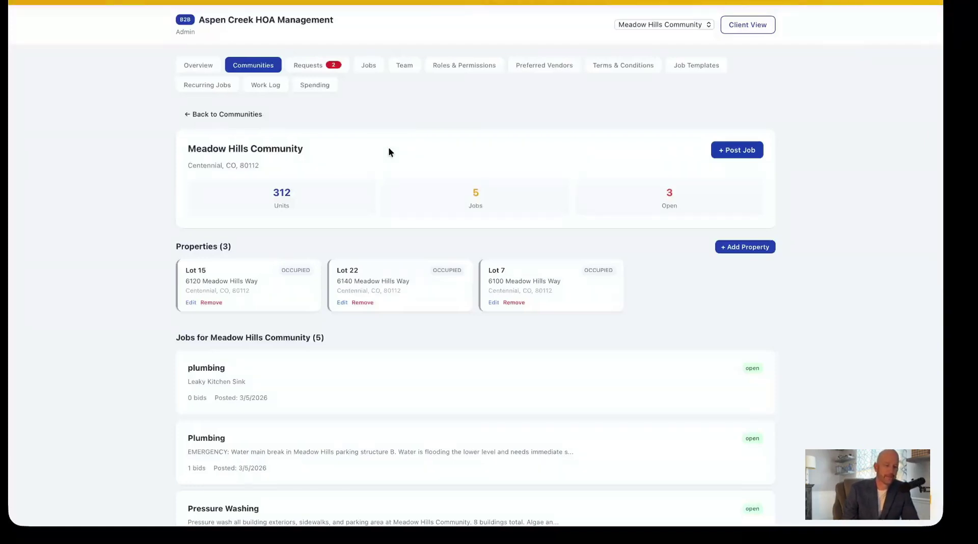
pyautogui.click(527, 67)
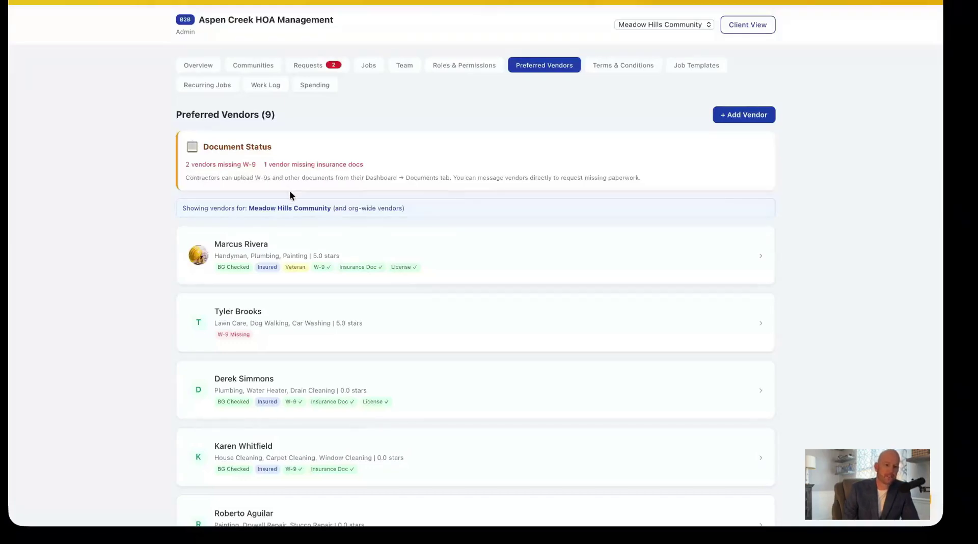
# Review the top vendor's profile and verifications, close it, and go to the Team list.
pyautogui.click(356, 243)
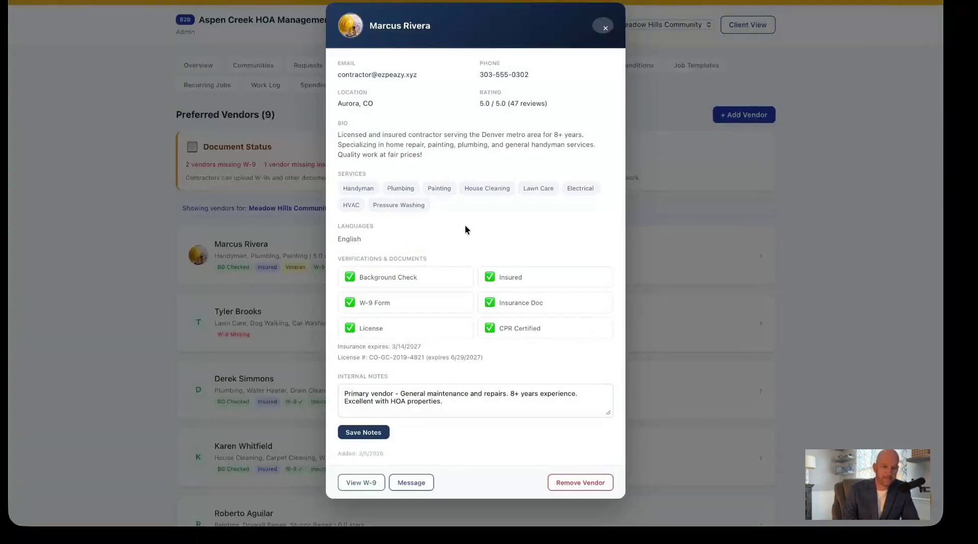
pyautogui.scroll(-1, 466, 227)
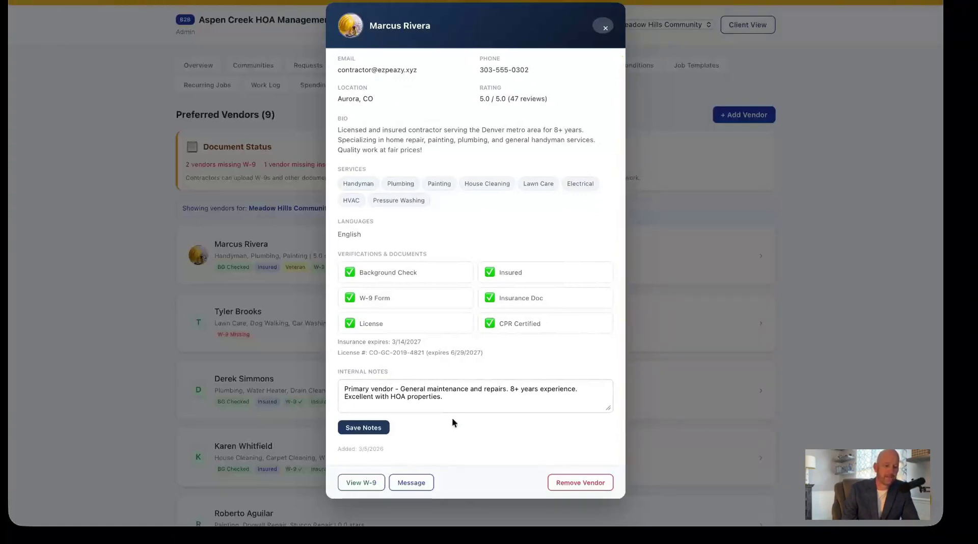
pyautogui.click(605, 27)
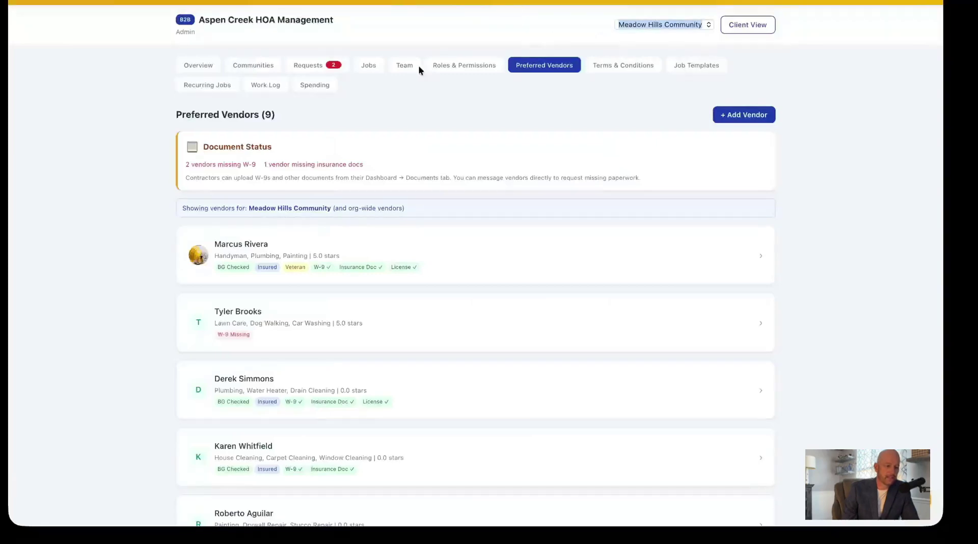
pyautogui.click(404, 67)
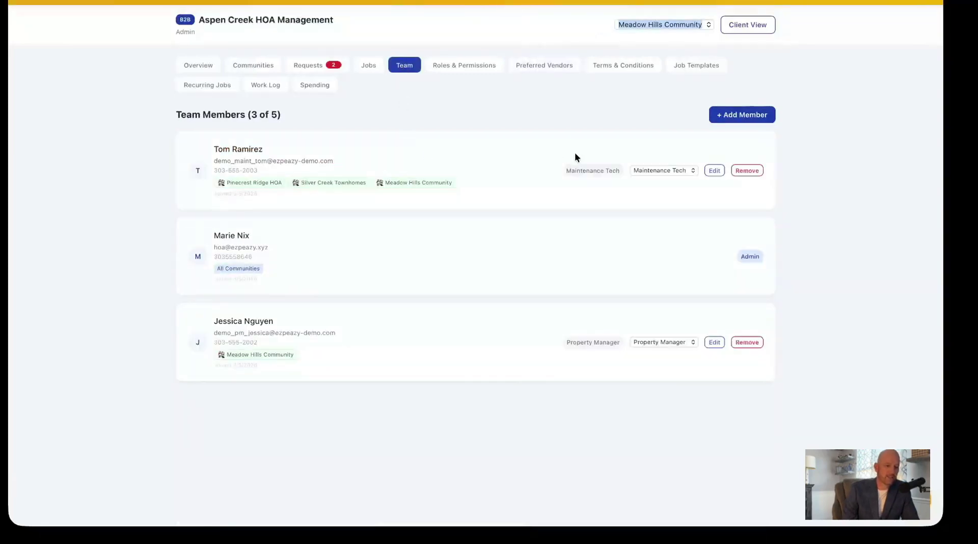
pyautogui.click(722, 118)
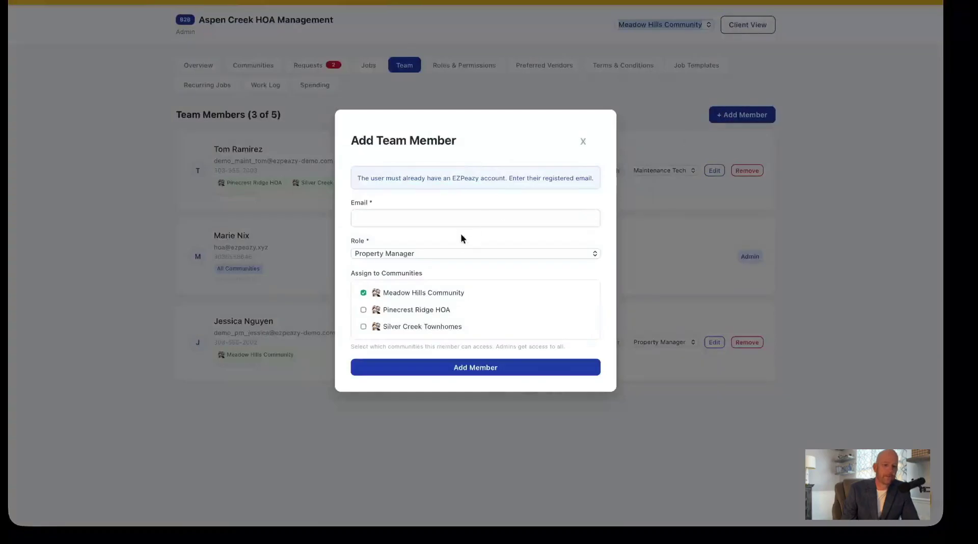
pyautogui.click(452, 253)
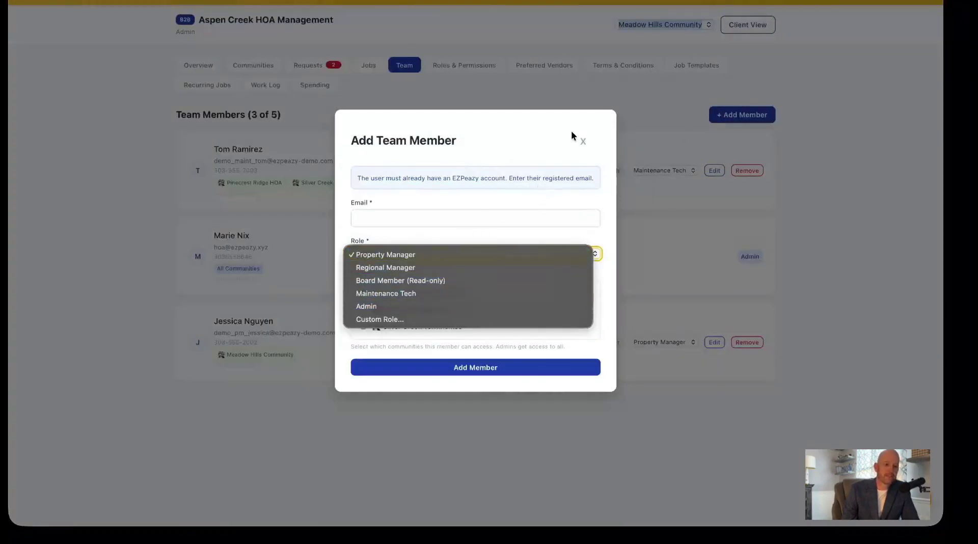
pyautogui.click(586, 143)
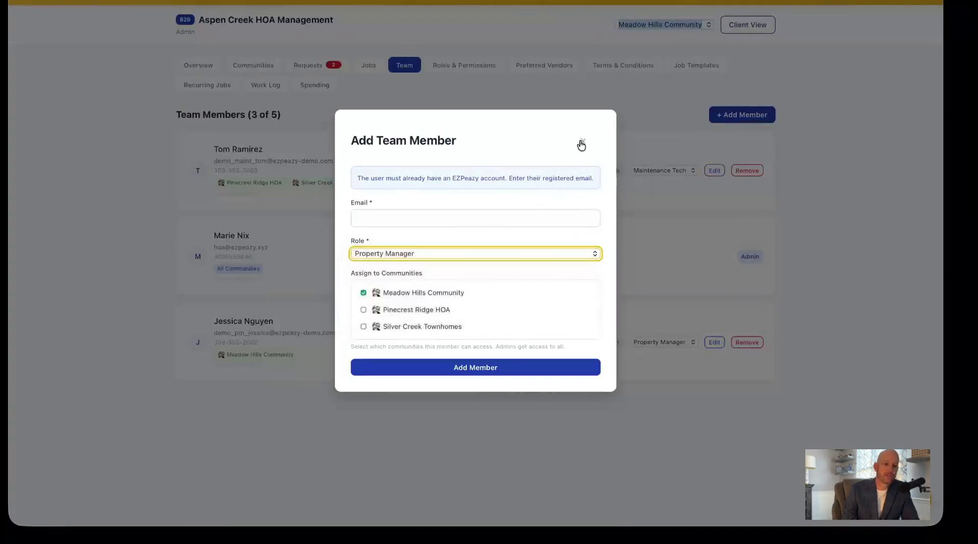
pyautogui.click(584, 141)
pyautogui.click(650, 172)
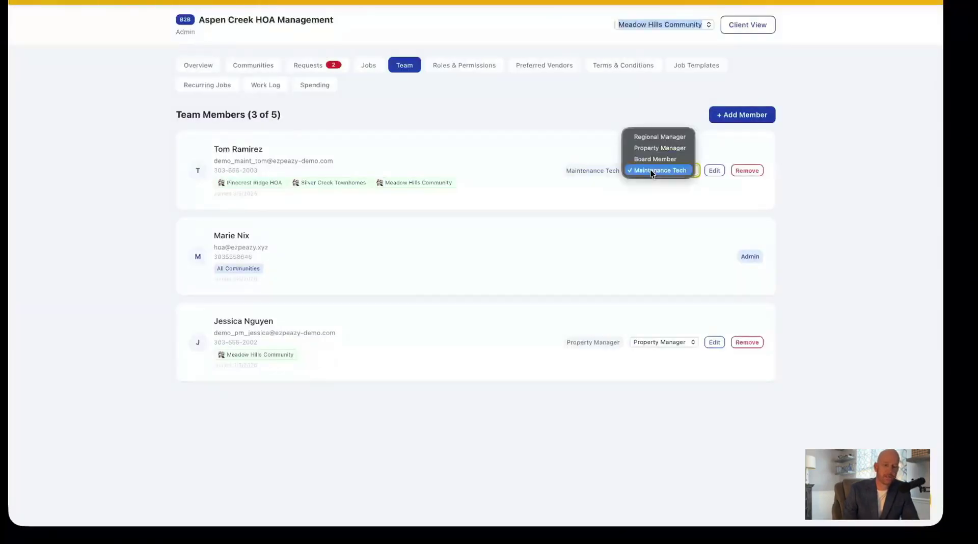
pyautogui.click(652, 168)
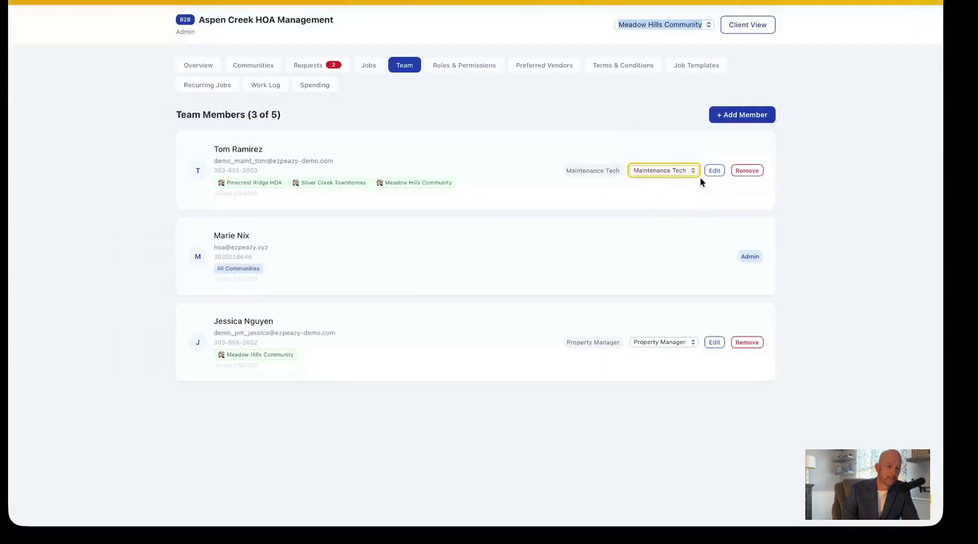
pyautogui.click(714, 170)
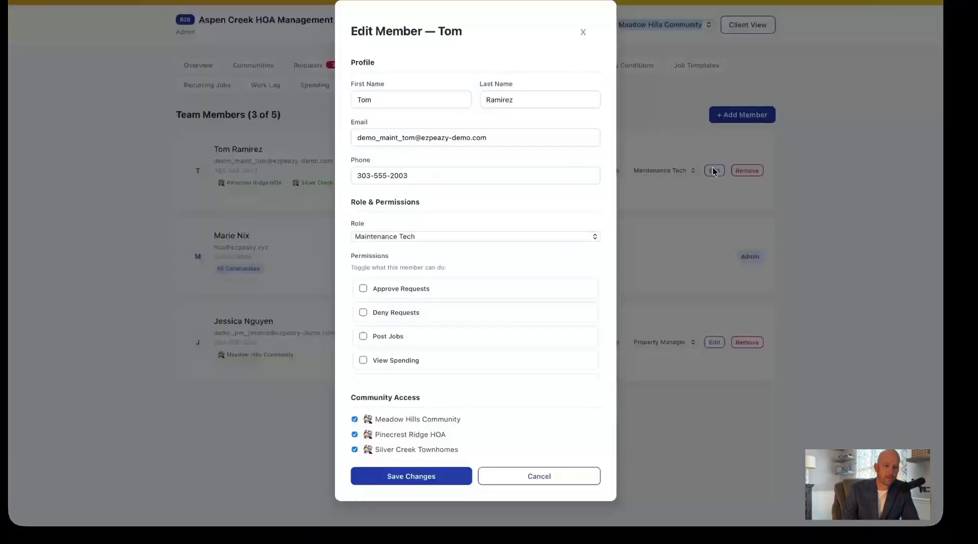
pyautogui.scroll(-2, 490, 148)
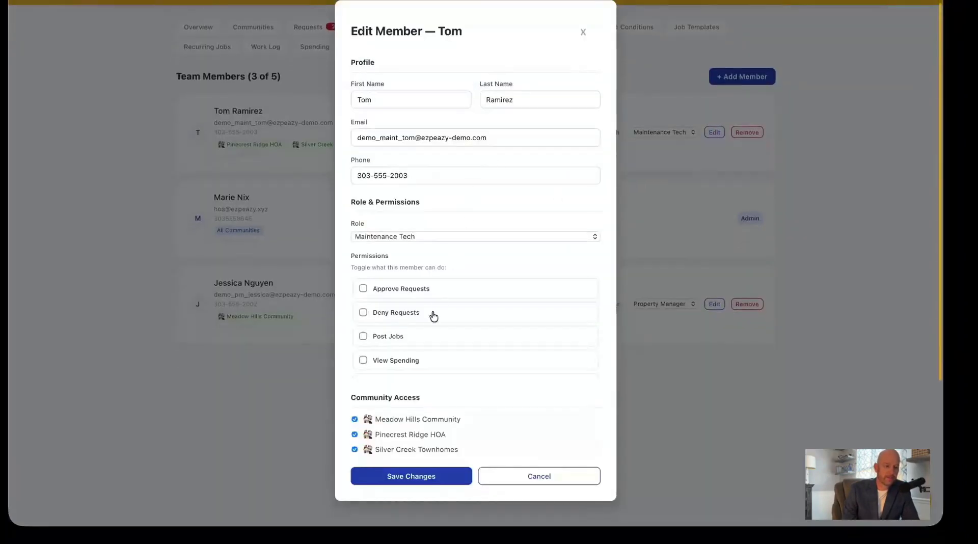
pyautogui.click(363, 288)
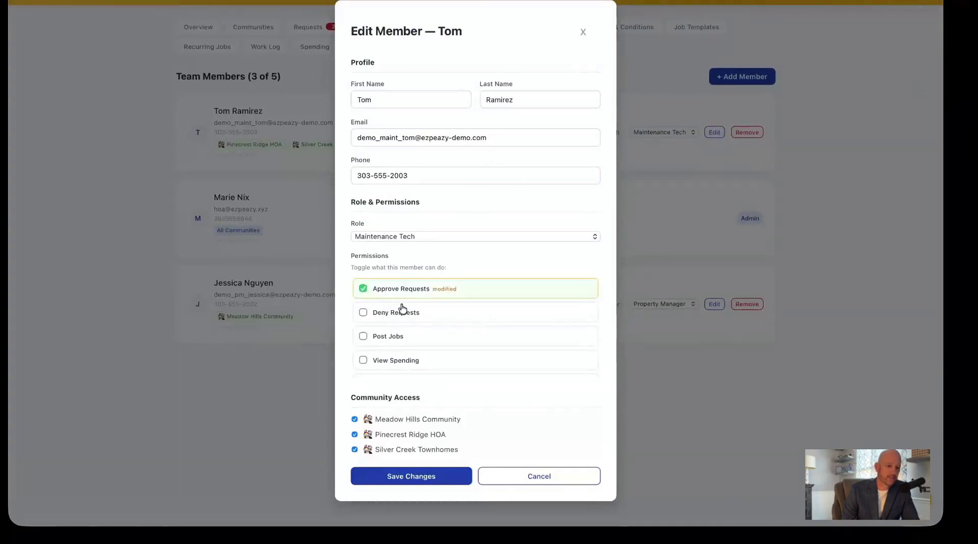
pyautogui.scroll(-4, 402, 309)
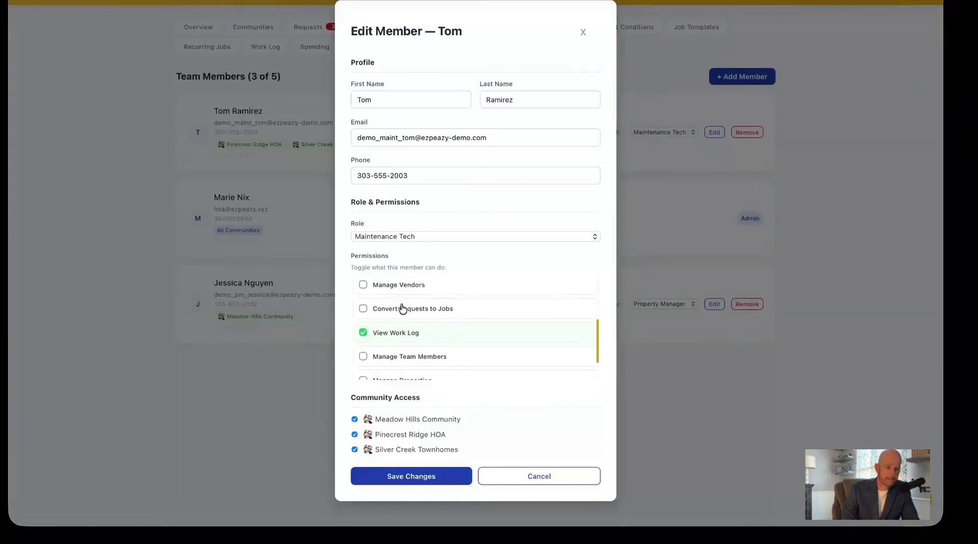
pyautogui.scroll(-2, 401, 307)
pyautogui.scroll(6, 402, 308)
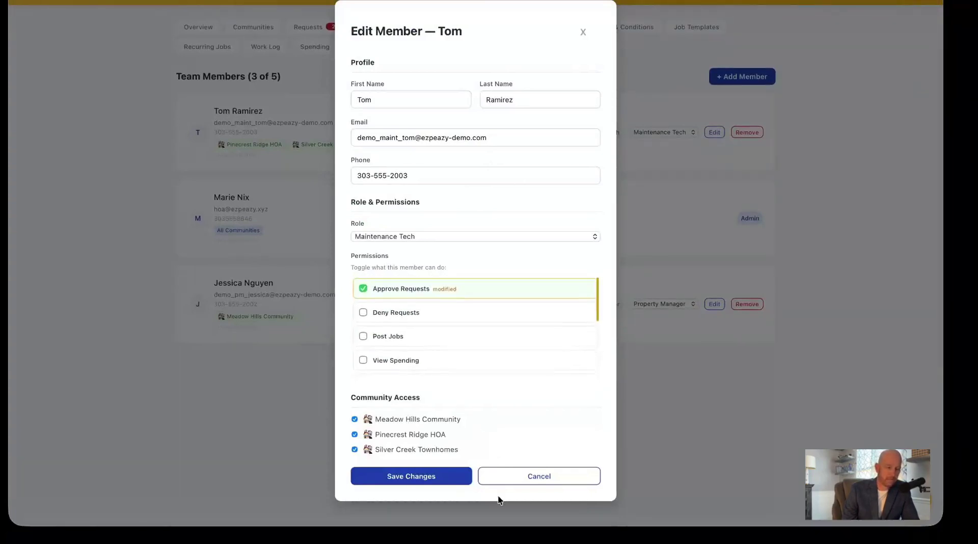
pyautogui.click(507, 477)
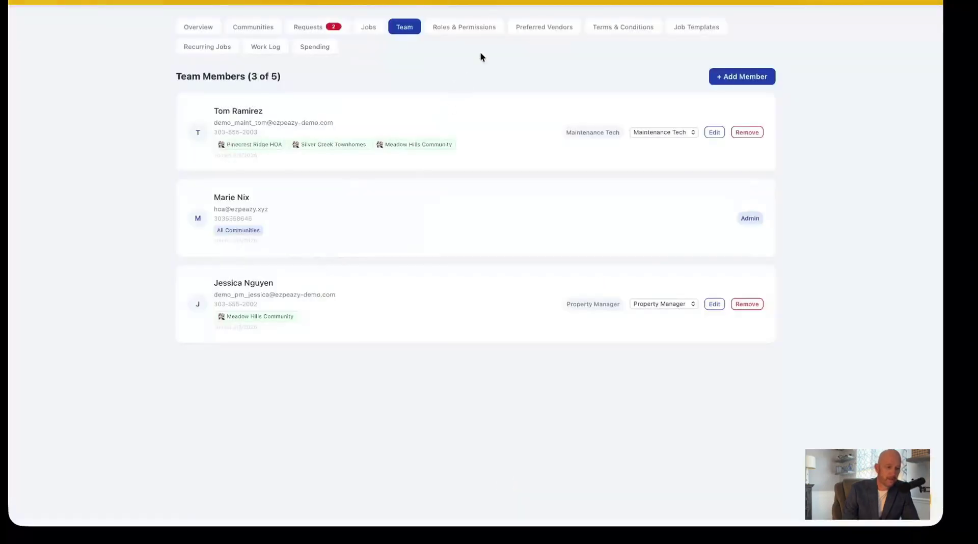
# Look over the Lawn Care job's bids from the jobs list, then return to the Overview dashboard.
pyautogui.click(366, 31)
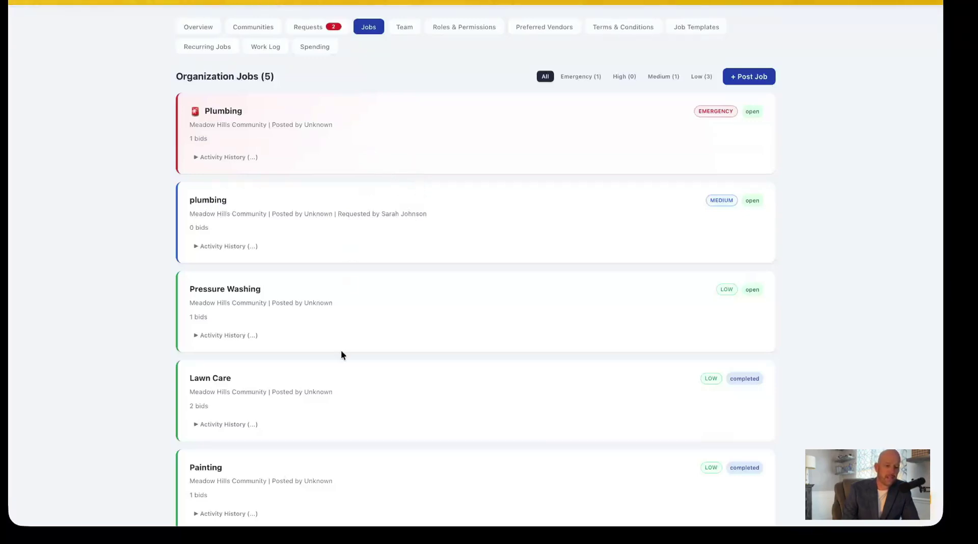
pyautogui.click(373, 395)
pyautogui.scroll(-3, 284, 270)
pyautogui.scroll(-5, 285, 267)
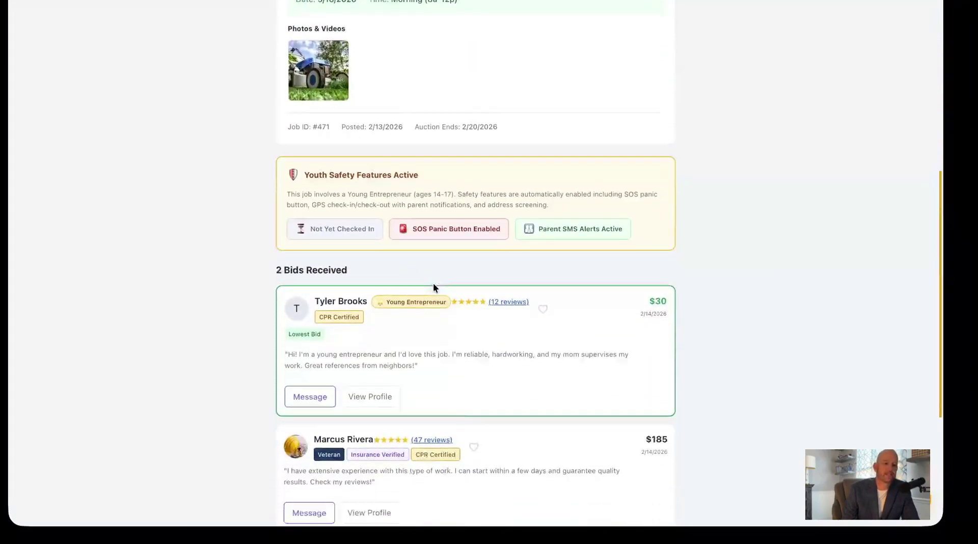
pyautogui.scroll(9, 433, 283)
pyautogui.click(306, 77)
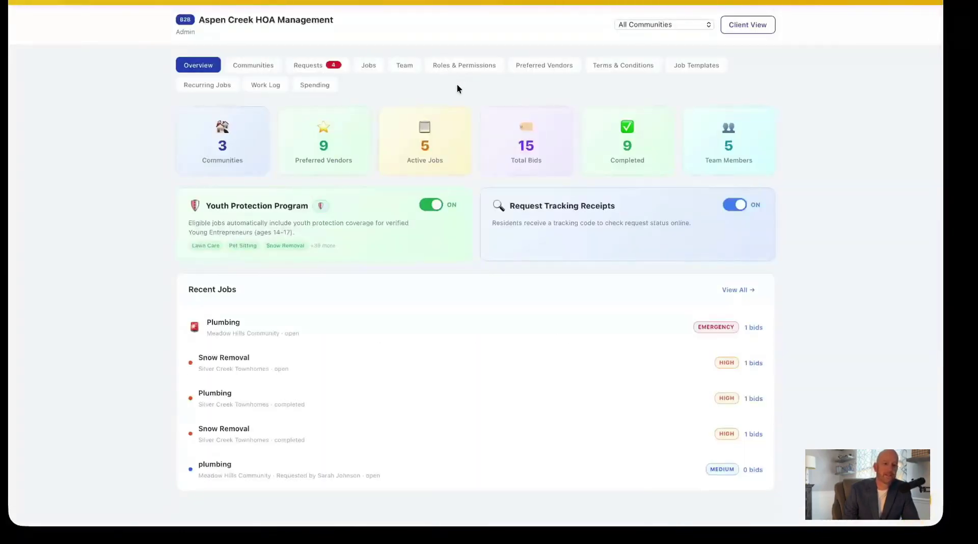
# Scroll the 17-record Work Log with the community filter unchanged, then go to Recurring Jobs.
pyautogui.click(264, 89)
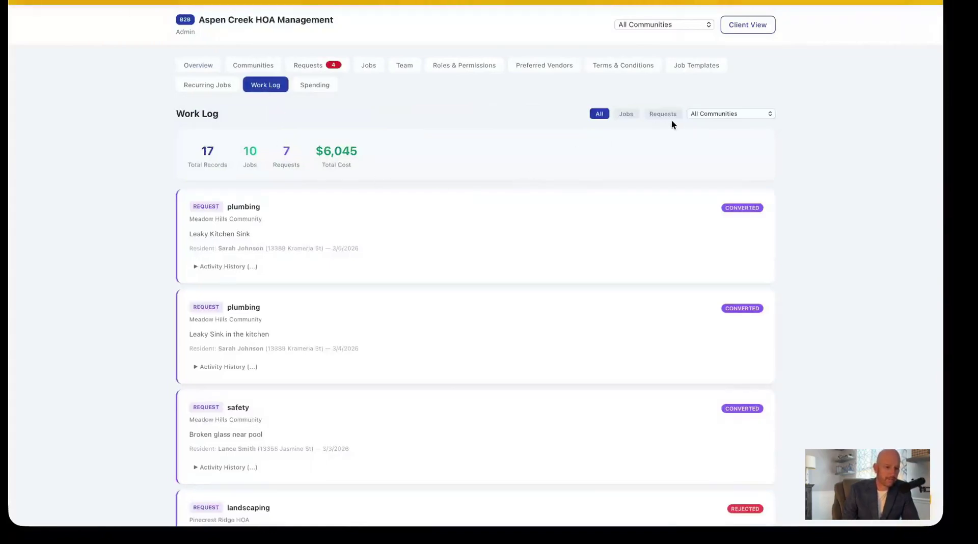
pyautogui.click(711, 113)
pyautogui.click(711, 114)
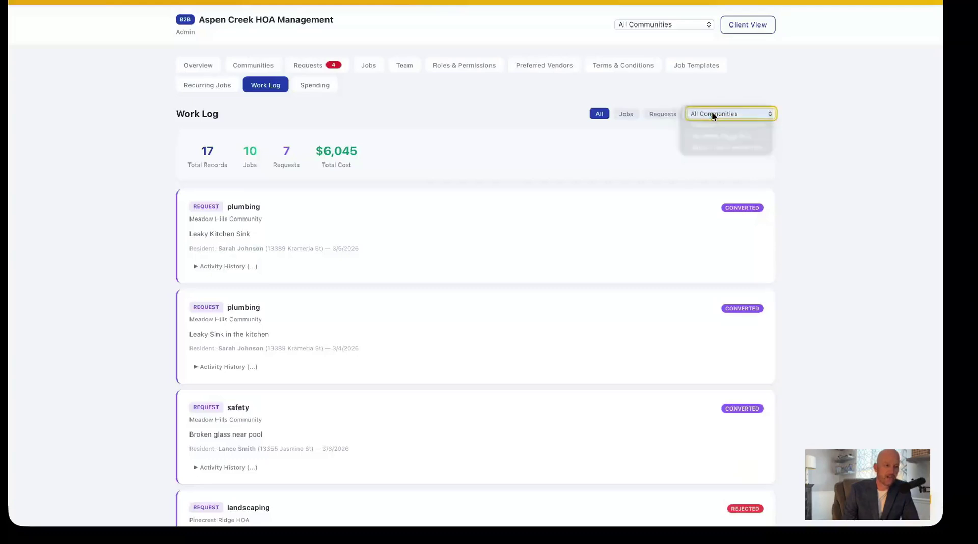
pyautogui.scroll(-2, 450, 197)
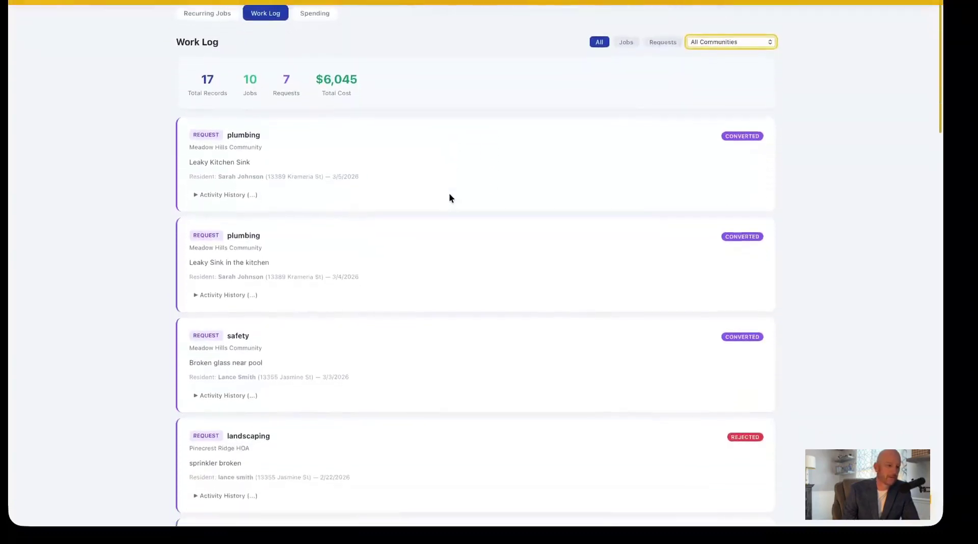
pyautogui.scroll(2, 449, 198)
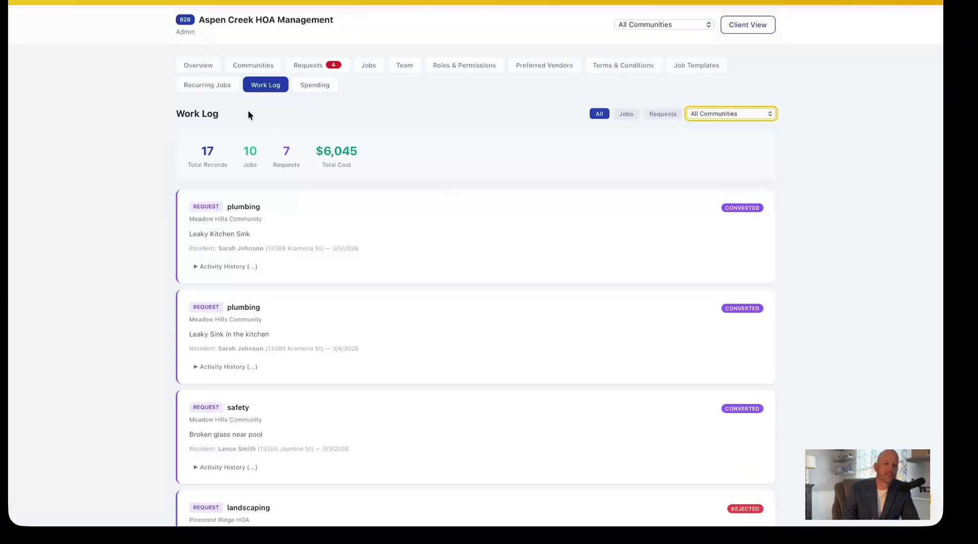
pyautogui.click(213, 90)
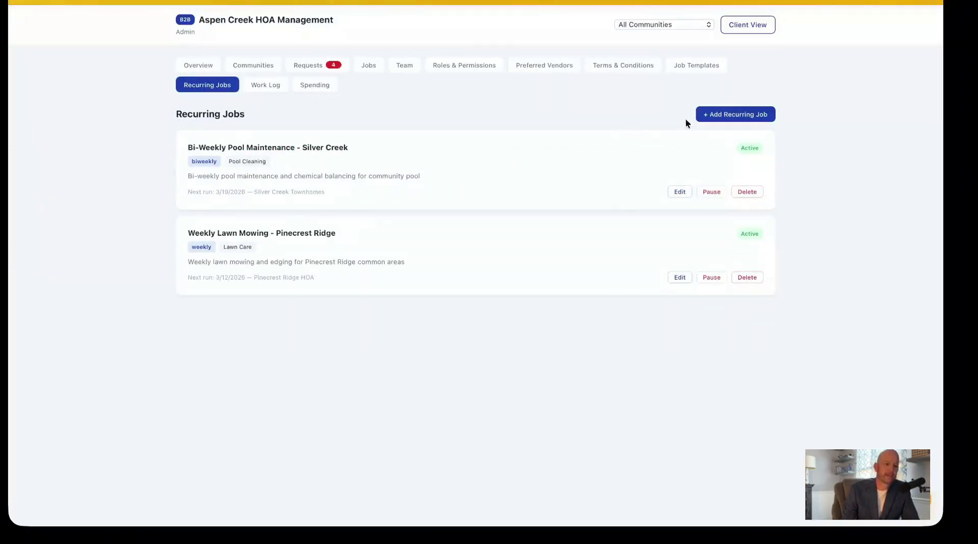
# Start a new recurring job and browse its schedule and preferred-day choices, leaving Weekly and No preference.
pyautogui.click(716, 114)
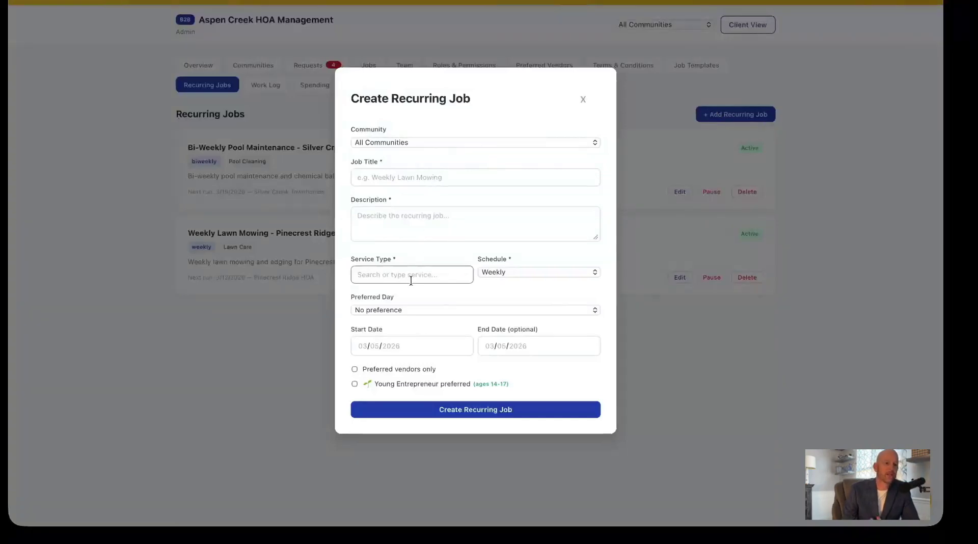
pyautogui.click(502, 272)
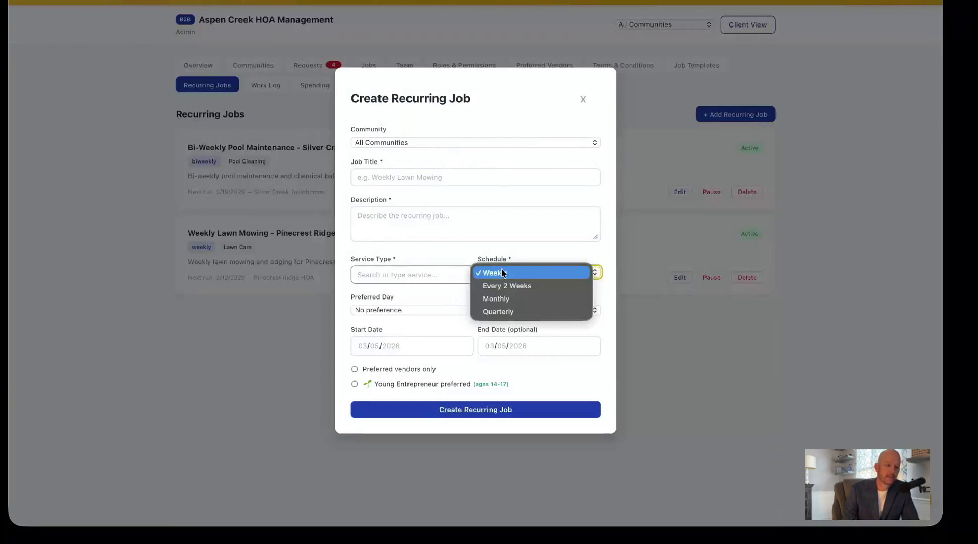
pyautogui.click(504, 273)
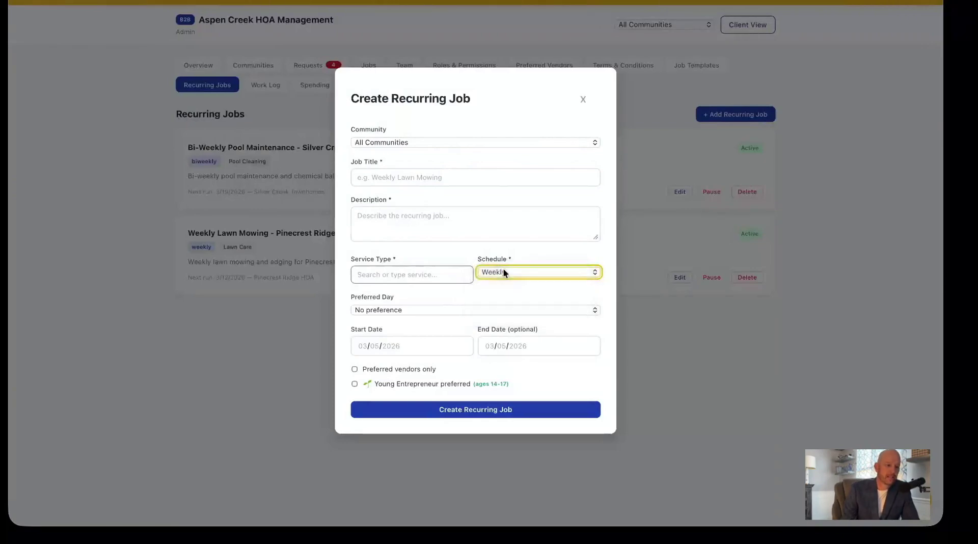
pyautogui.click(410, 275)
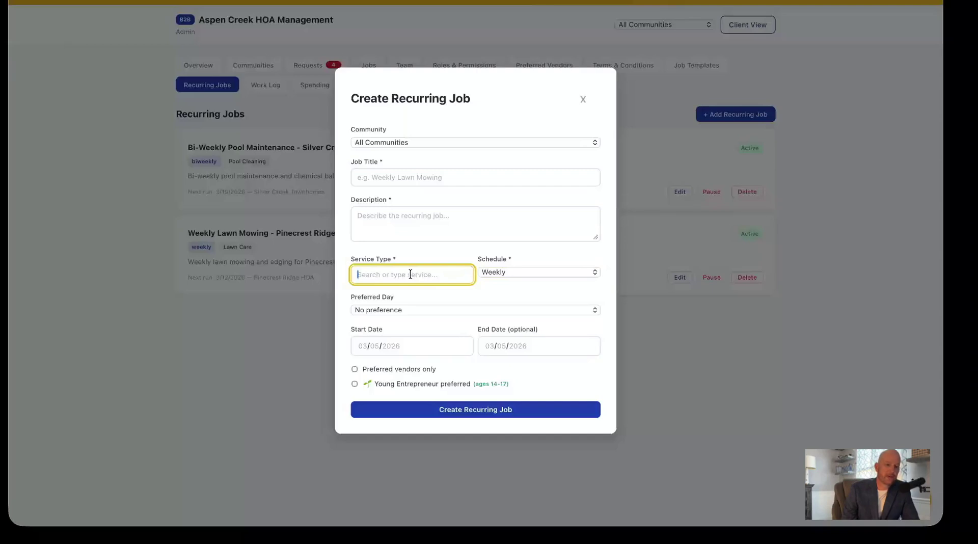
pyautogui.click(414, 309)
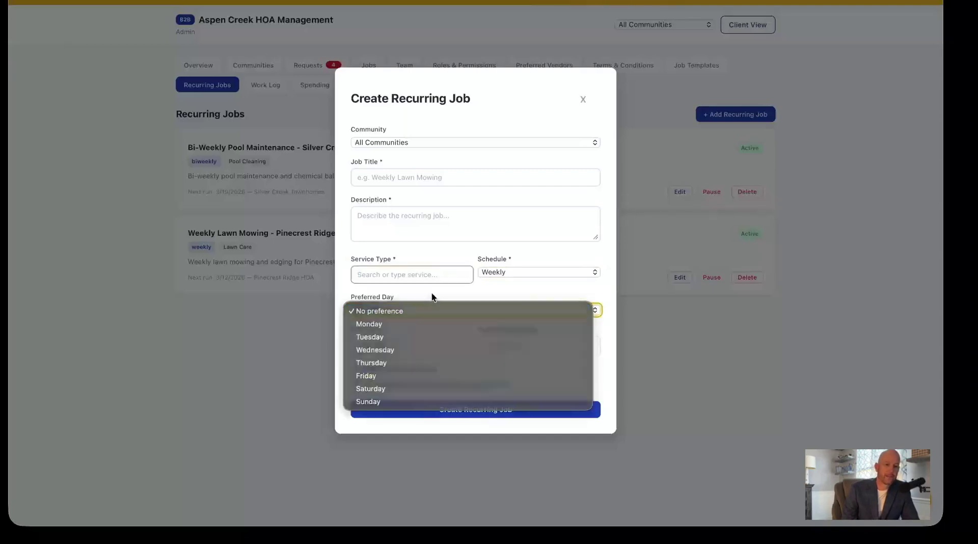
pyautogui.click(428, 311)
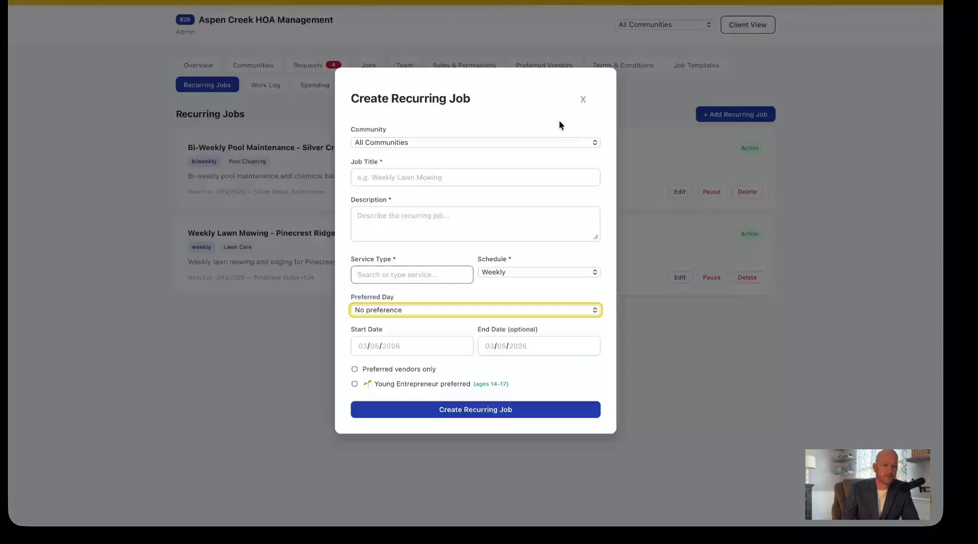
# Recheck the schedule frequencies, keep Weekly, and dismiss the new recurring job form.
pyautogui.click(535, 272)
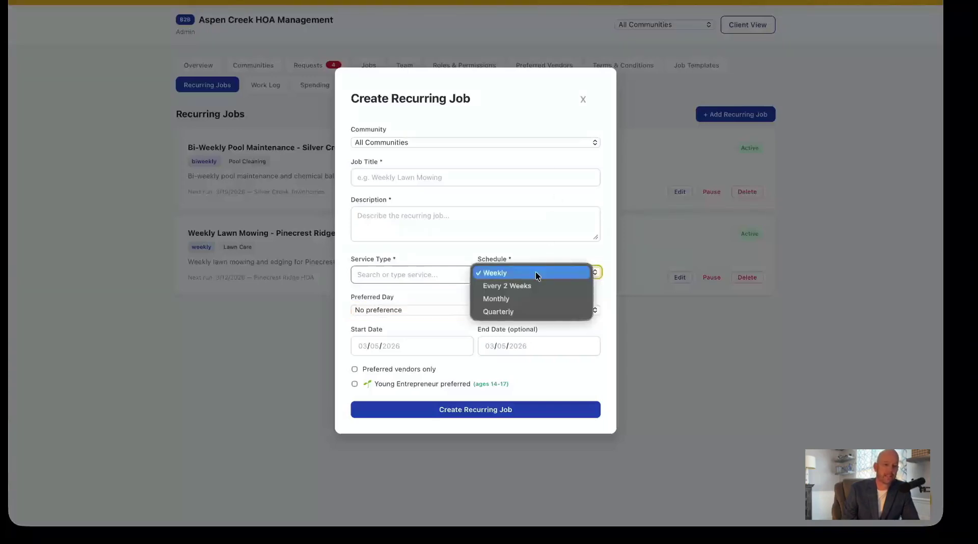
pyautogui.click(447, 291)
pyautogui.click(462, 296)
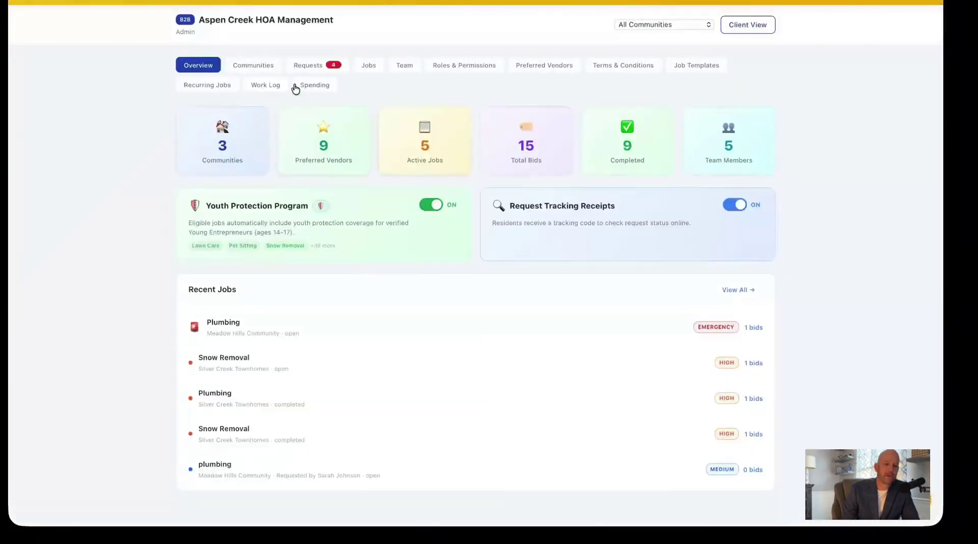
# Review the $735 spending report by community, then go to the maintenance requests list.
pyautogui.click(314, 88)
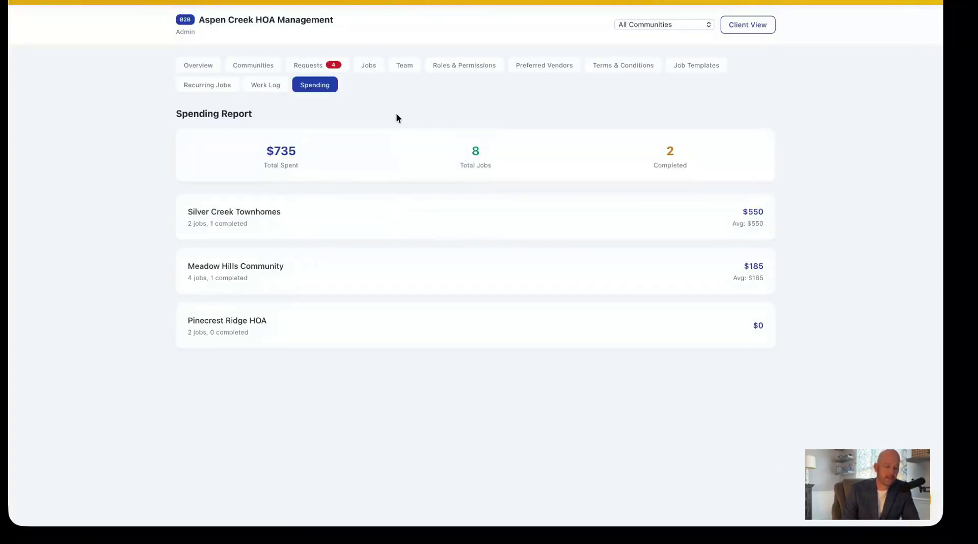
pyautogui.click(312, 68)
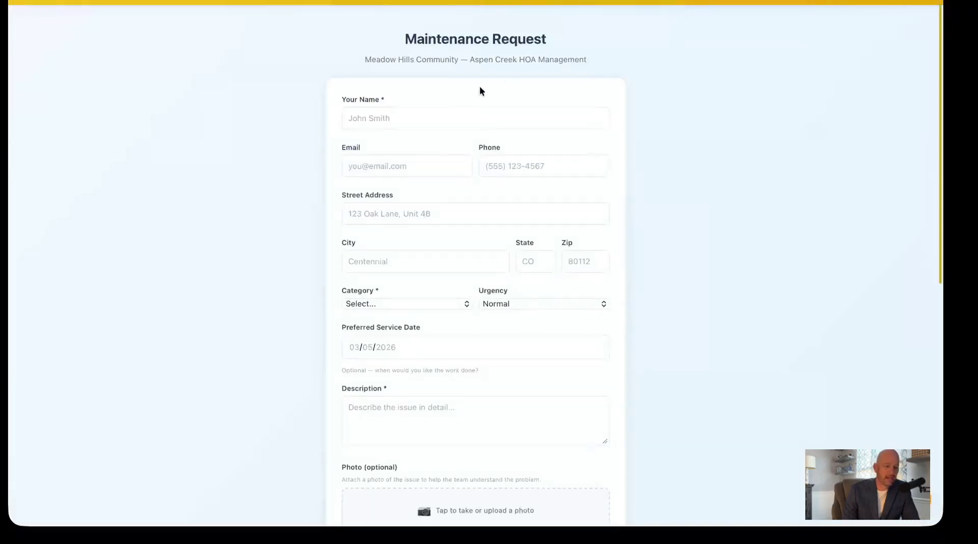
# Paste a tracking code into Check Request Status, finding the plumbing request converted to a job.
pyautogui.scroll(-5, 480, 90)
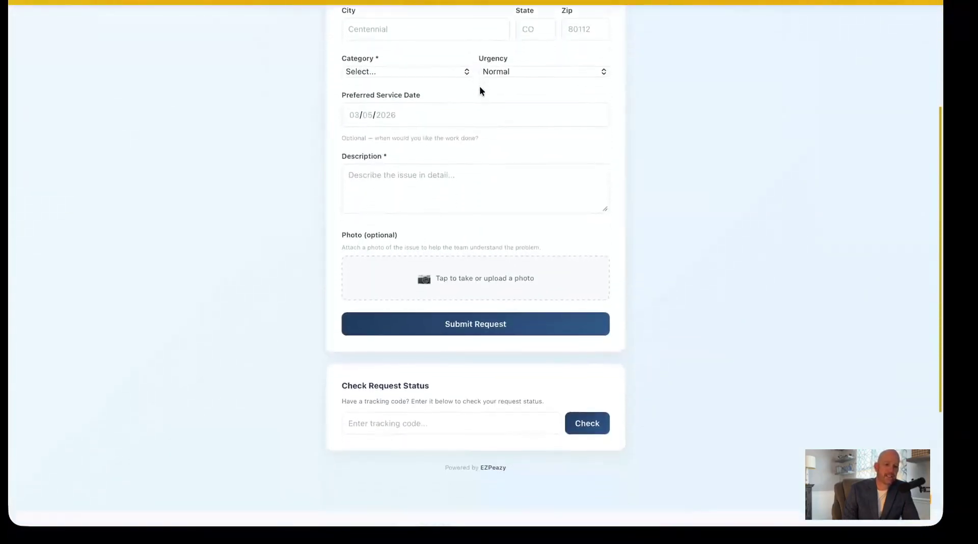
pyautogui.scroll(-2, 479, 86)
pyautogui.click(428, 311)
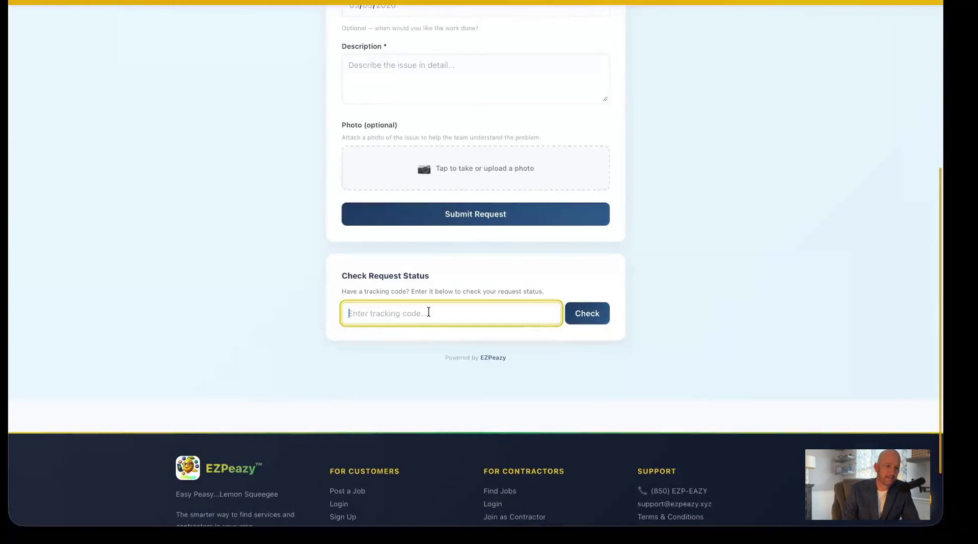
pyautogui.click(582, 309)
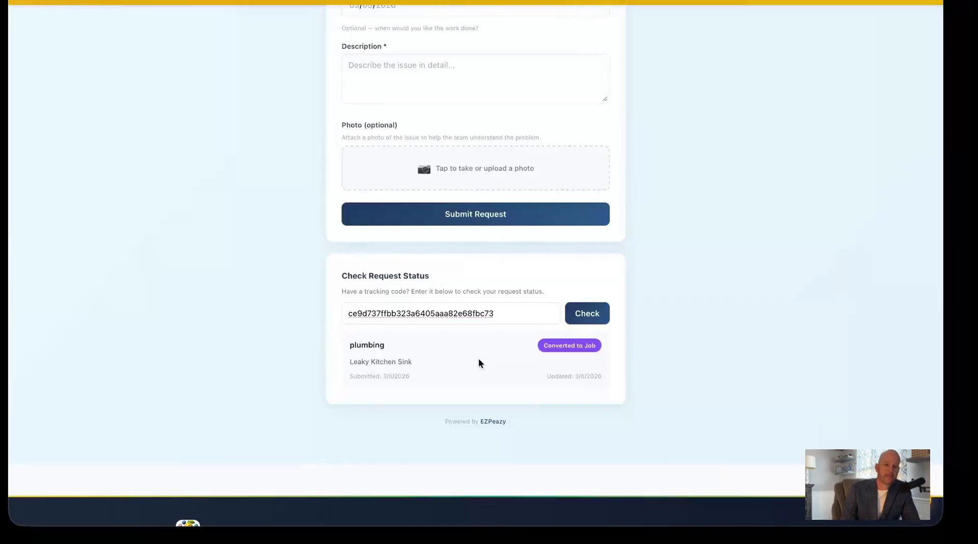
# Return to the admin Maintenance Requests page listing four pending requests.
pyautogui.scroll(3, 479, 360)
pyautogui.scroll(5, 478, 362)
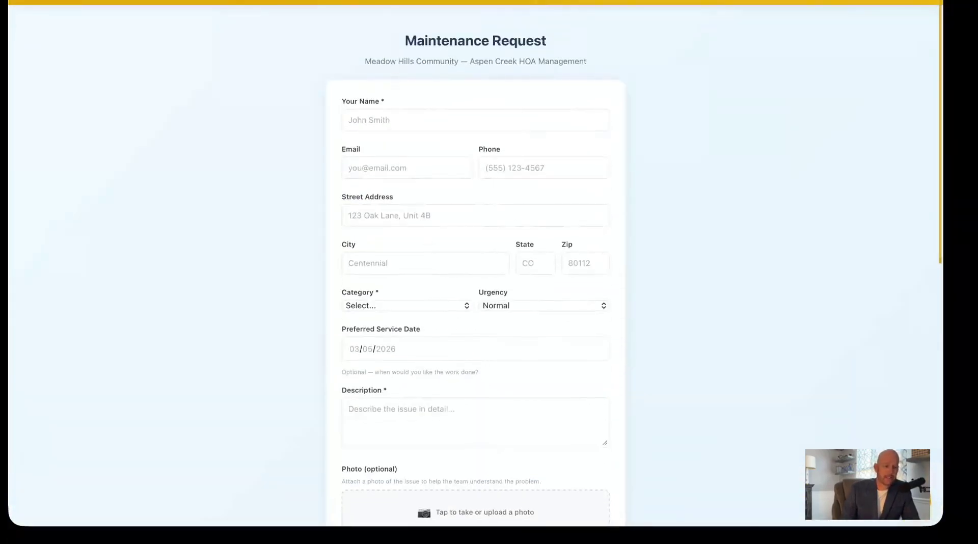
pyautogui.click(391, 0)
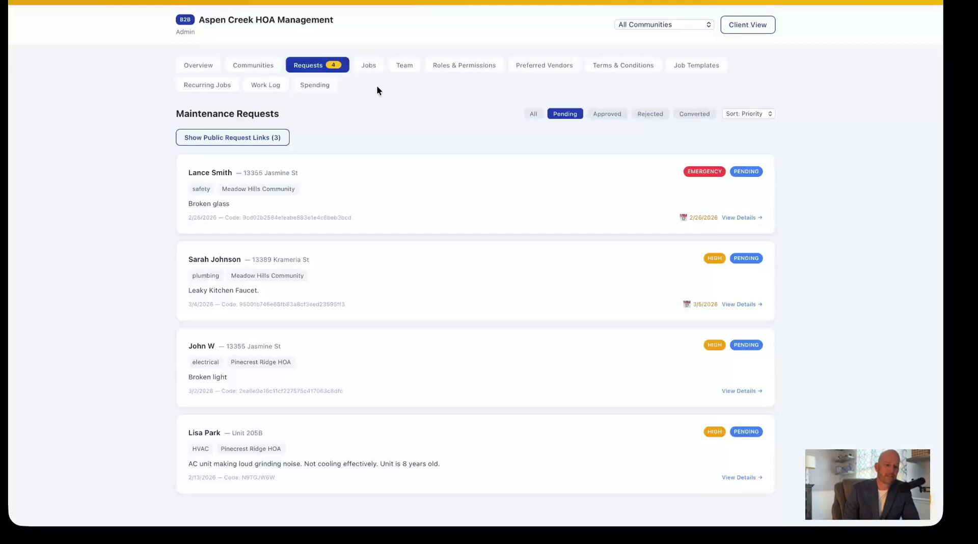
# Open the Emergency Broken glass request for Meadow Hills Community and select its request ID.
pyautogui.scroll(-3, 457, 136)
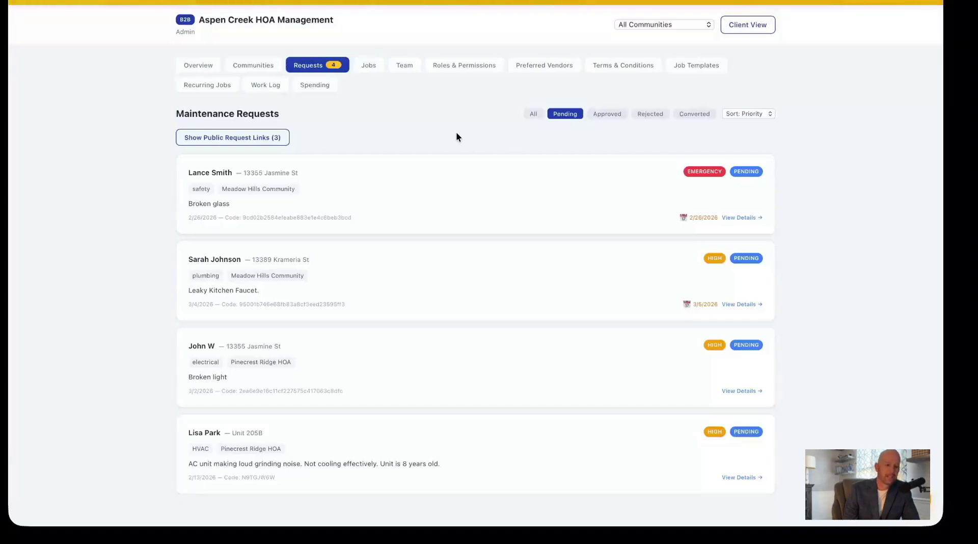
pyautogui.scroll(-2, 457, 136)
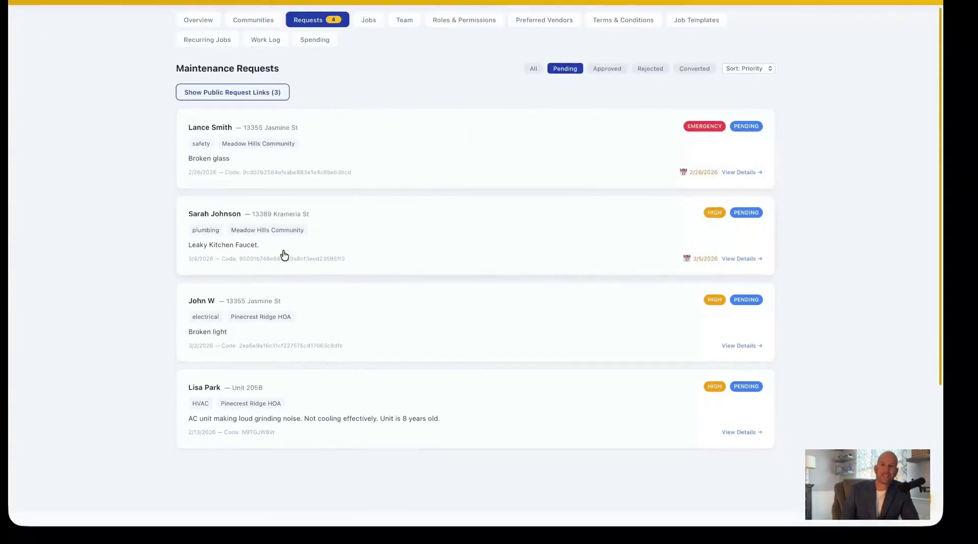
pyautogui.click(372, 157)
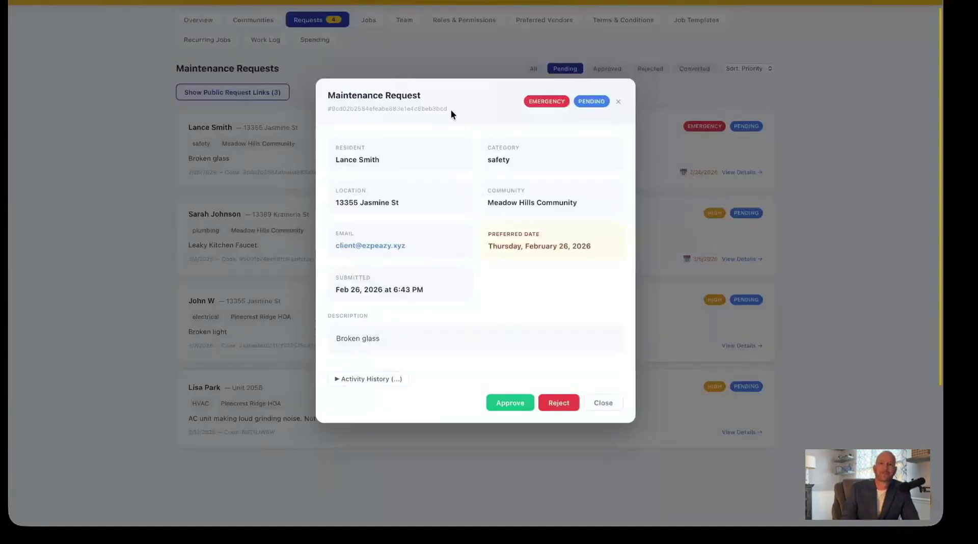
pyautogui.moveTo(449, 108); pyautogui.dragTo(330, 106)
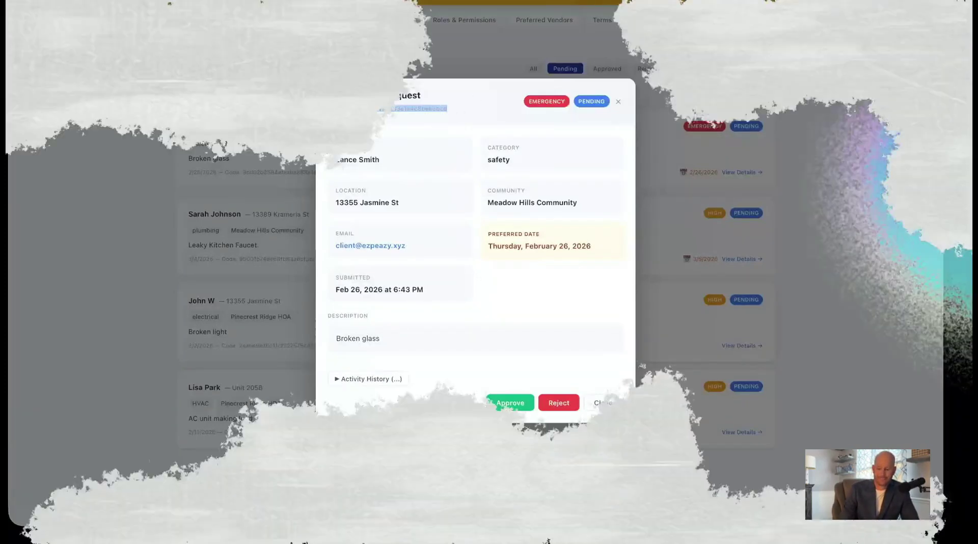